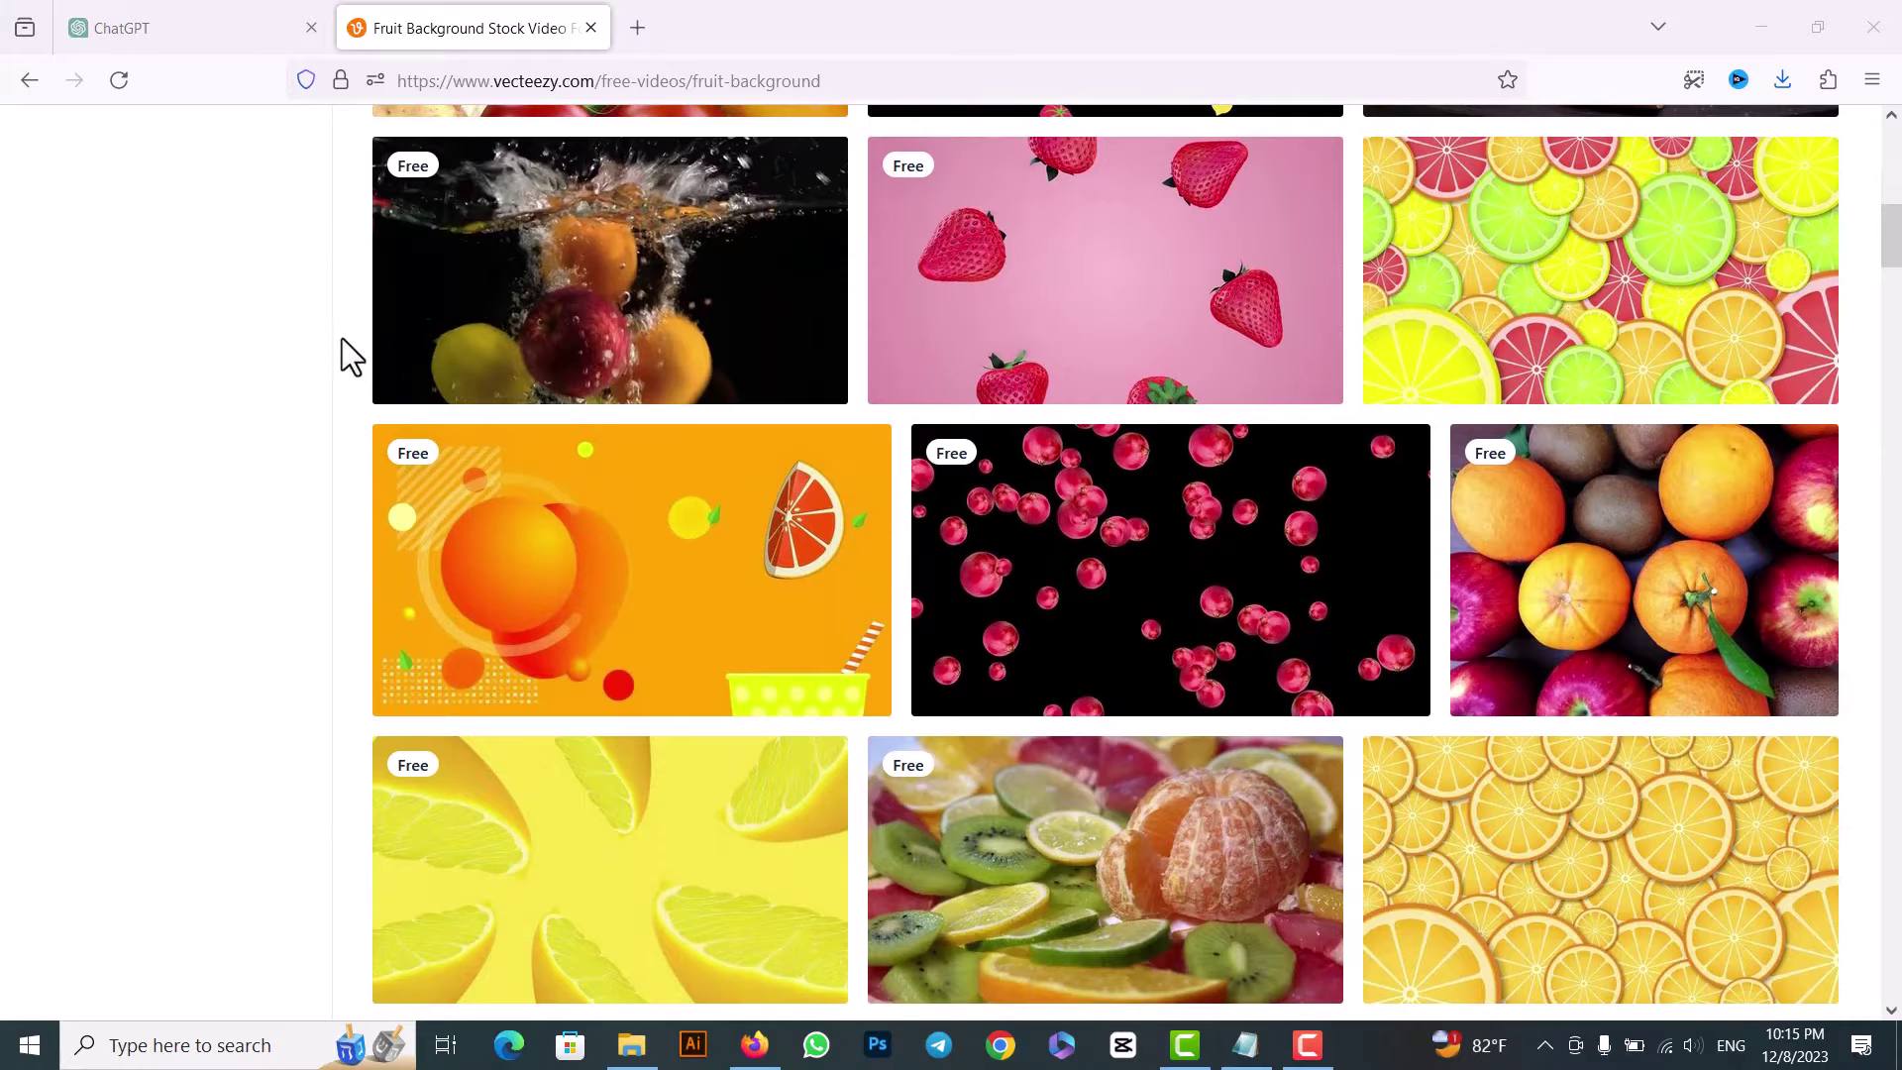
Browse the fruit background stock videos on Vecteezy for clips suitable as animated background elements.
scroll(345, 357, down, 3)
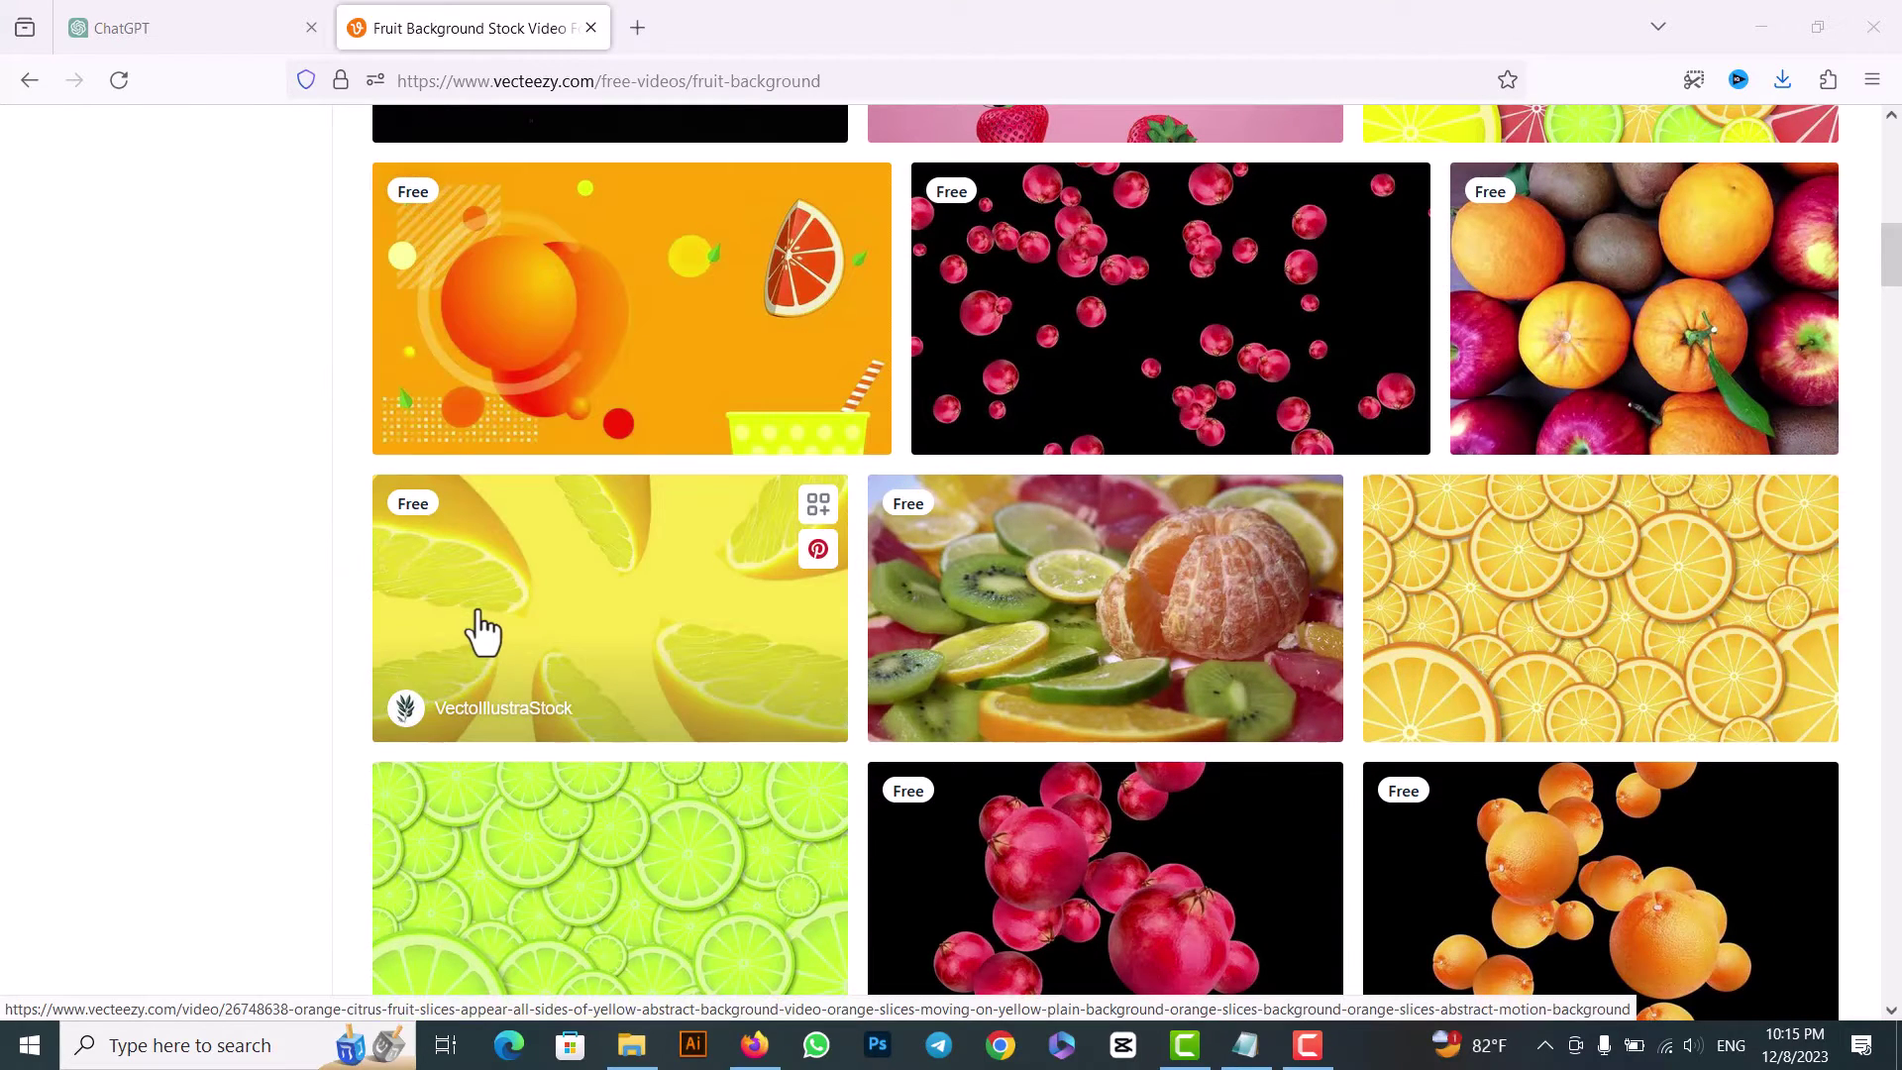
scroll(351, 558, down, 6)
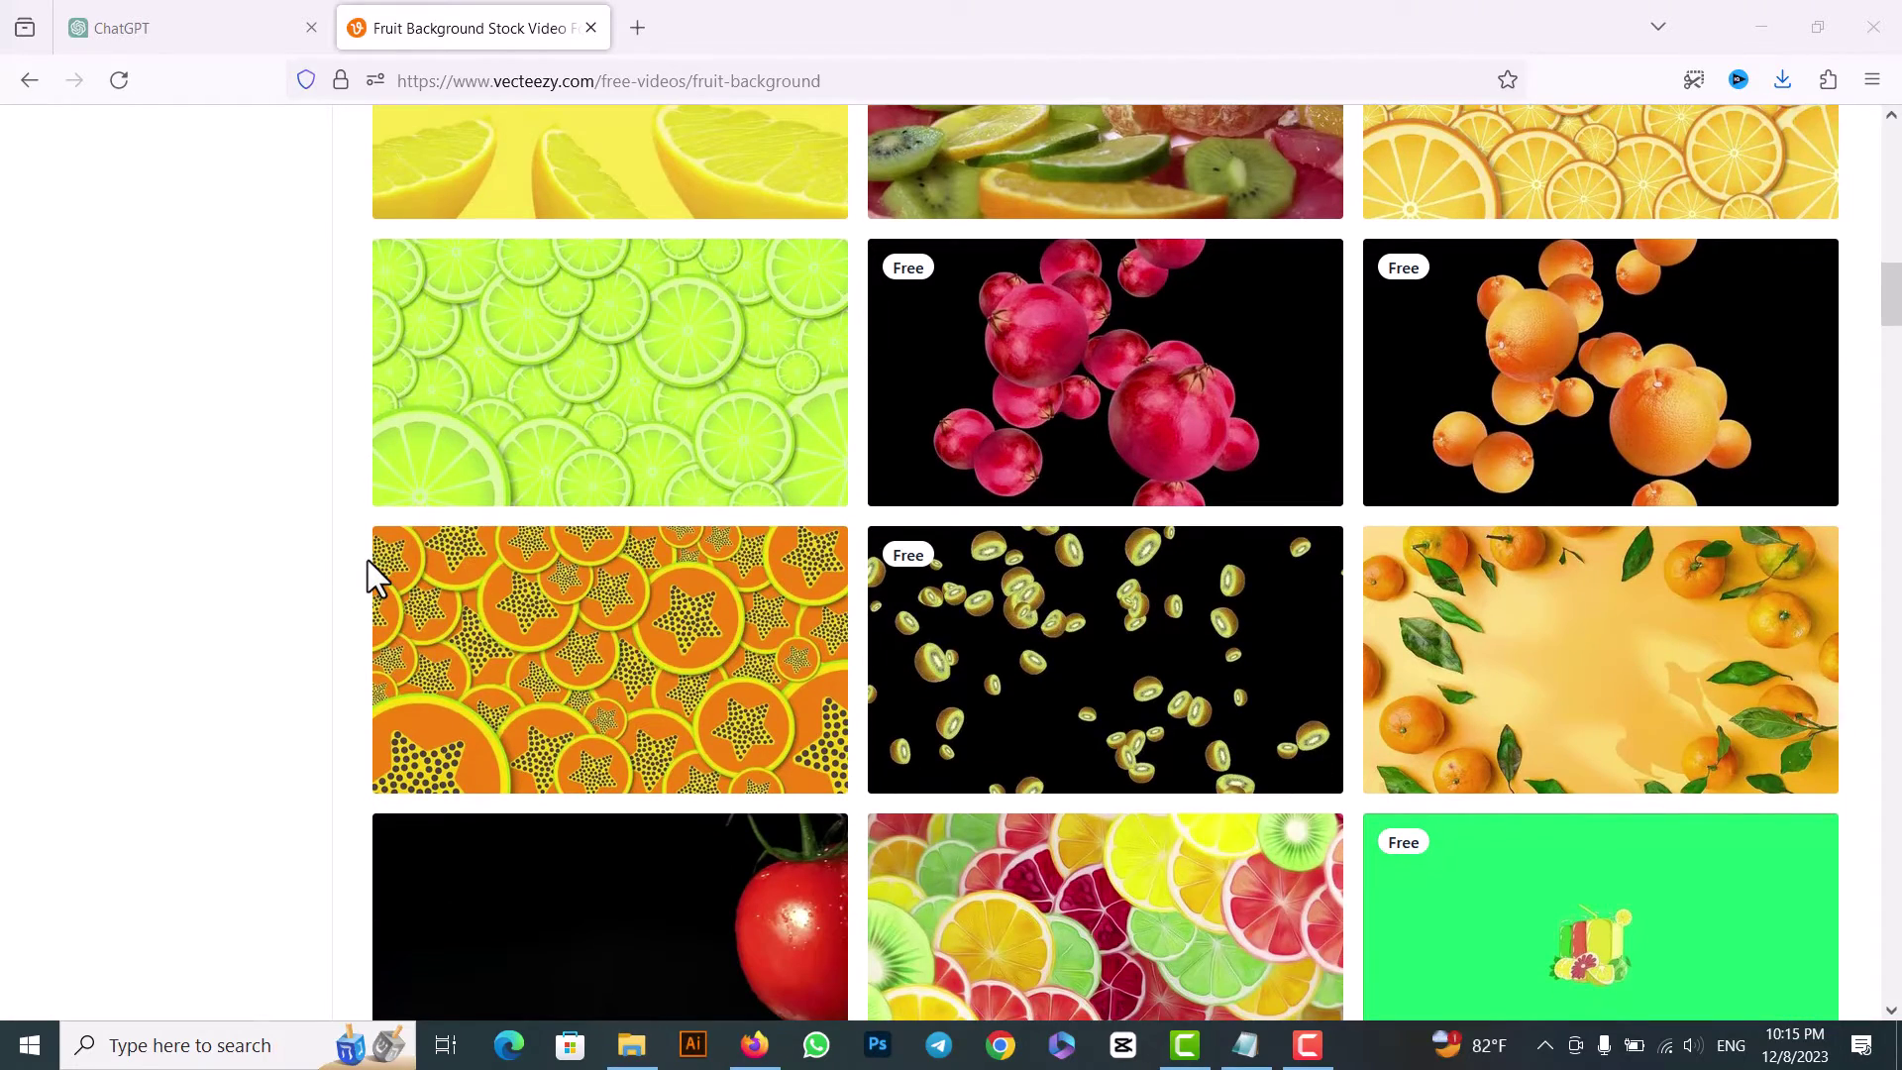
scroll(352, 573, down, 6)
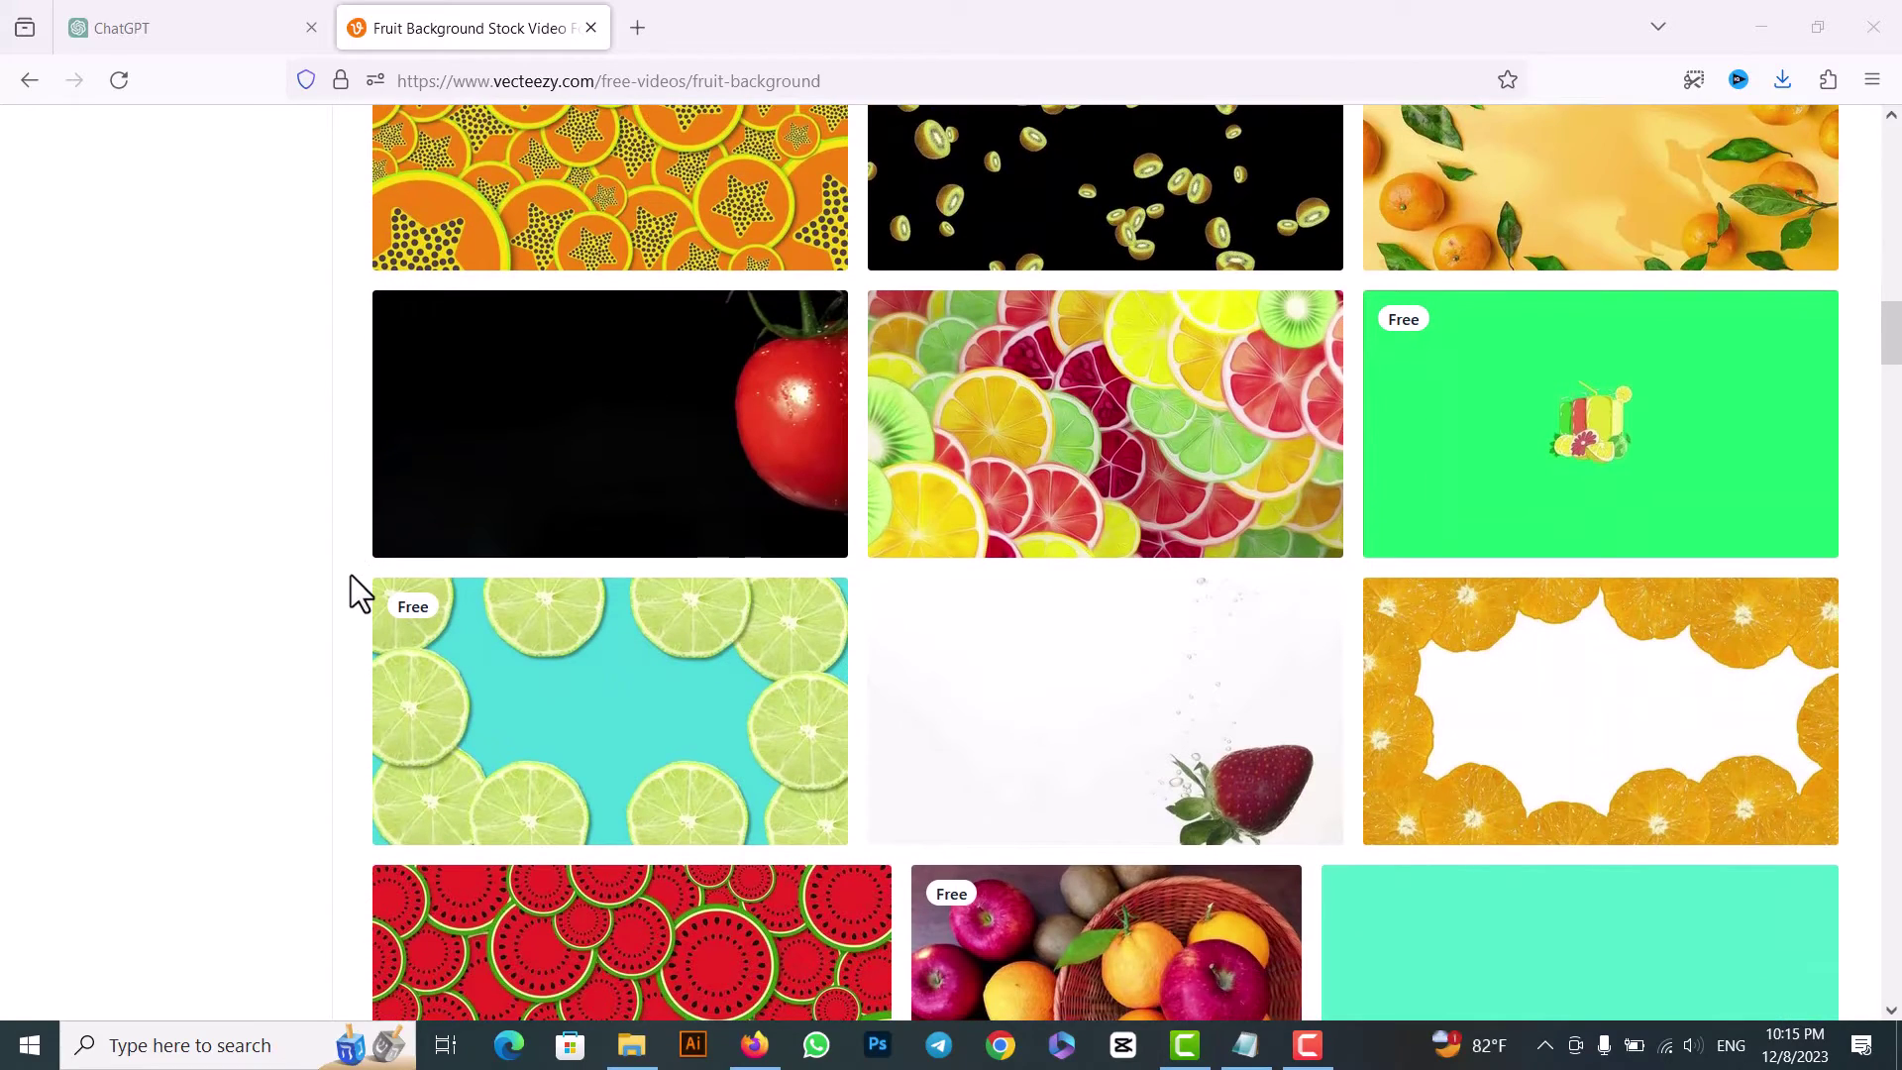
scroll(351, 576, down, 5)
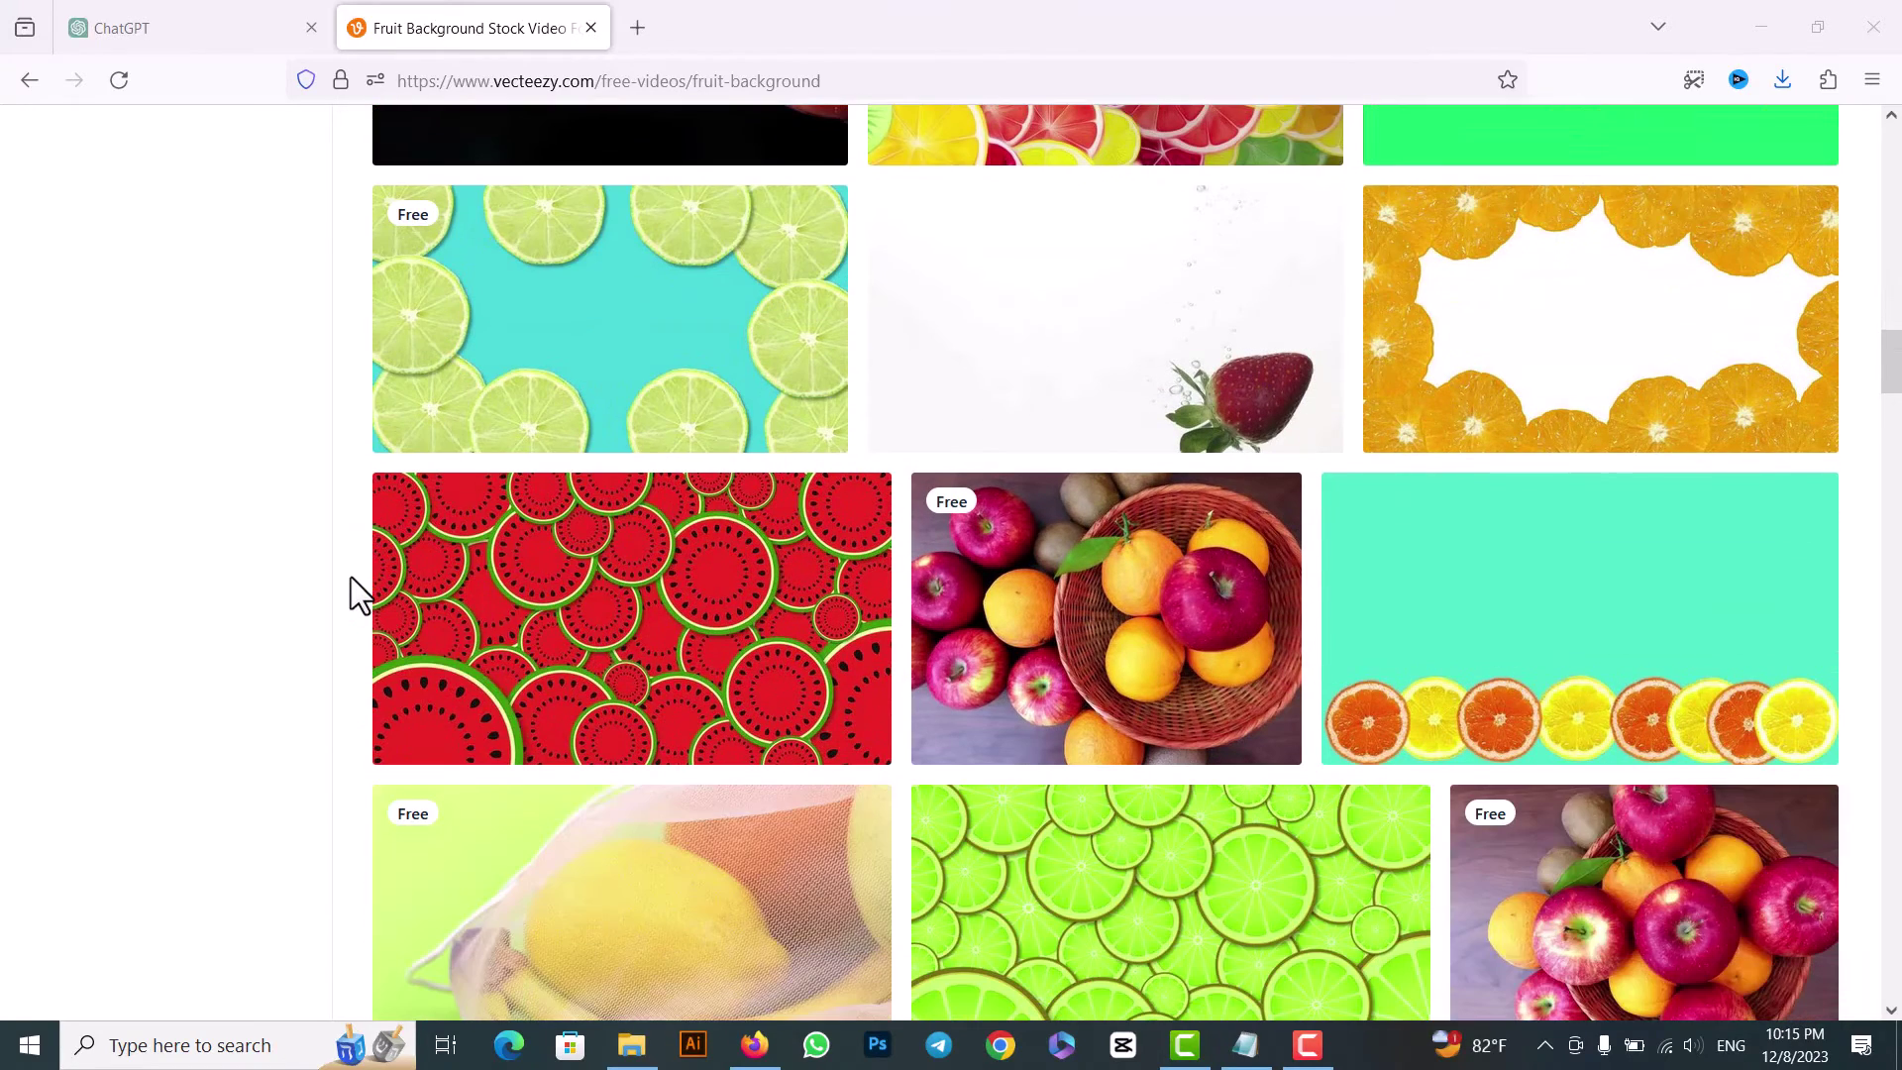
scroll(350, 576, down, 6)
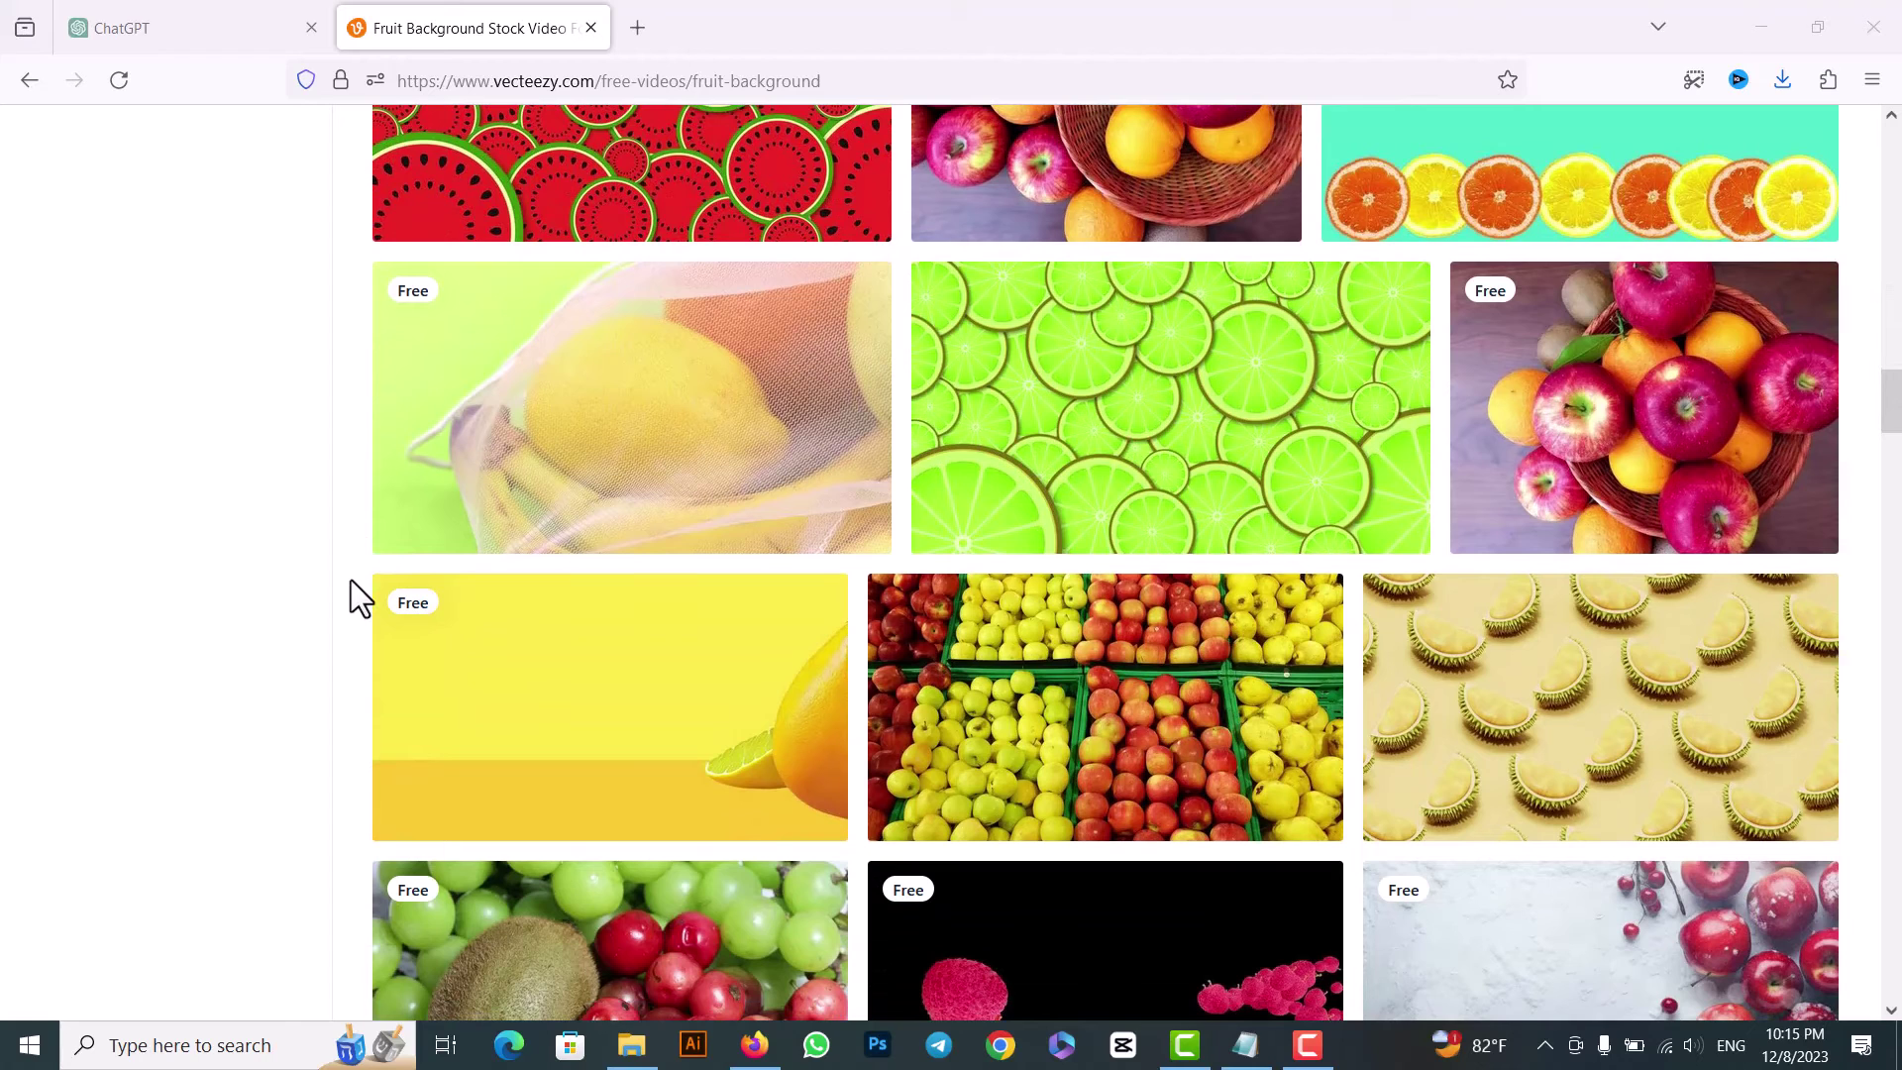
scroll(350, 579, down, 5)
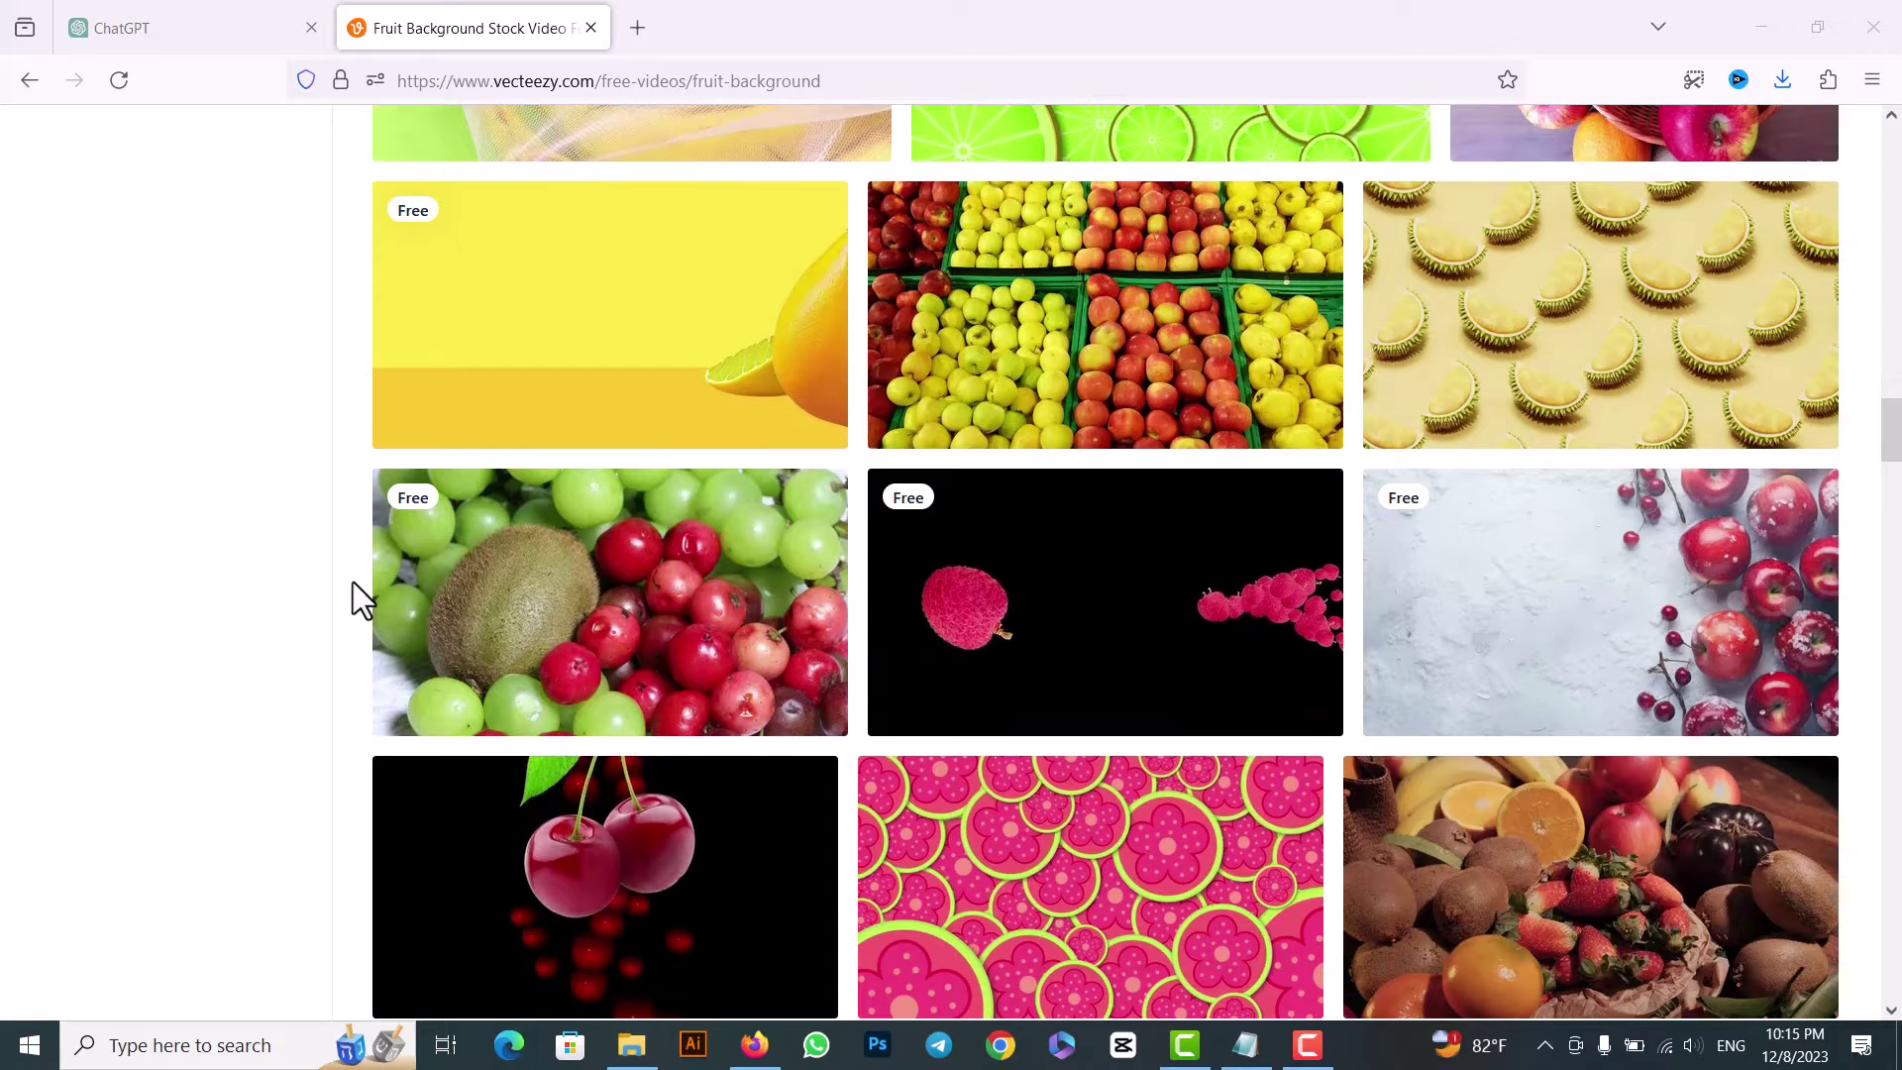
scroll(353, 581, down, 4)
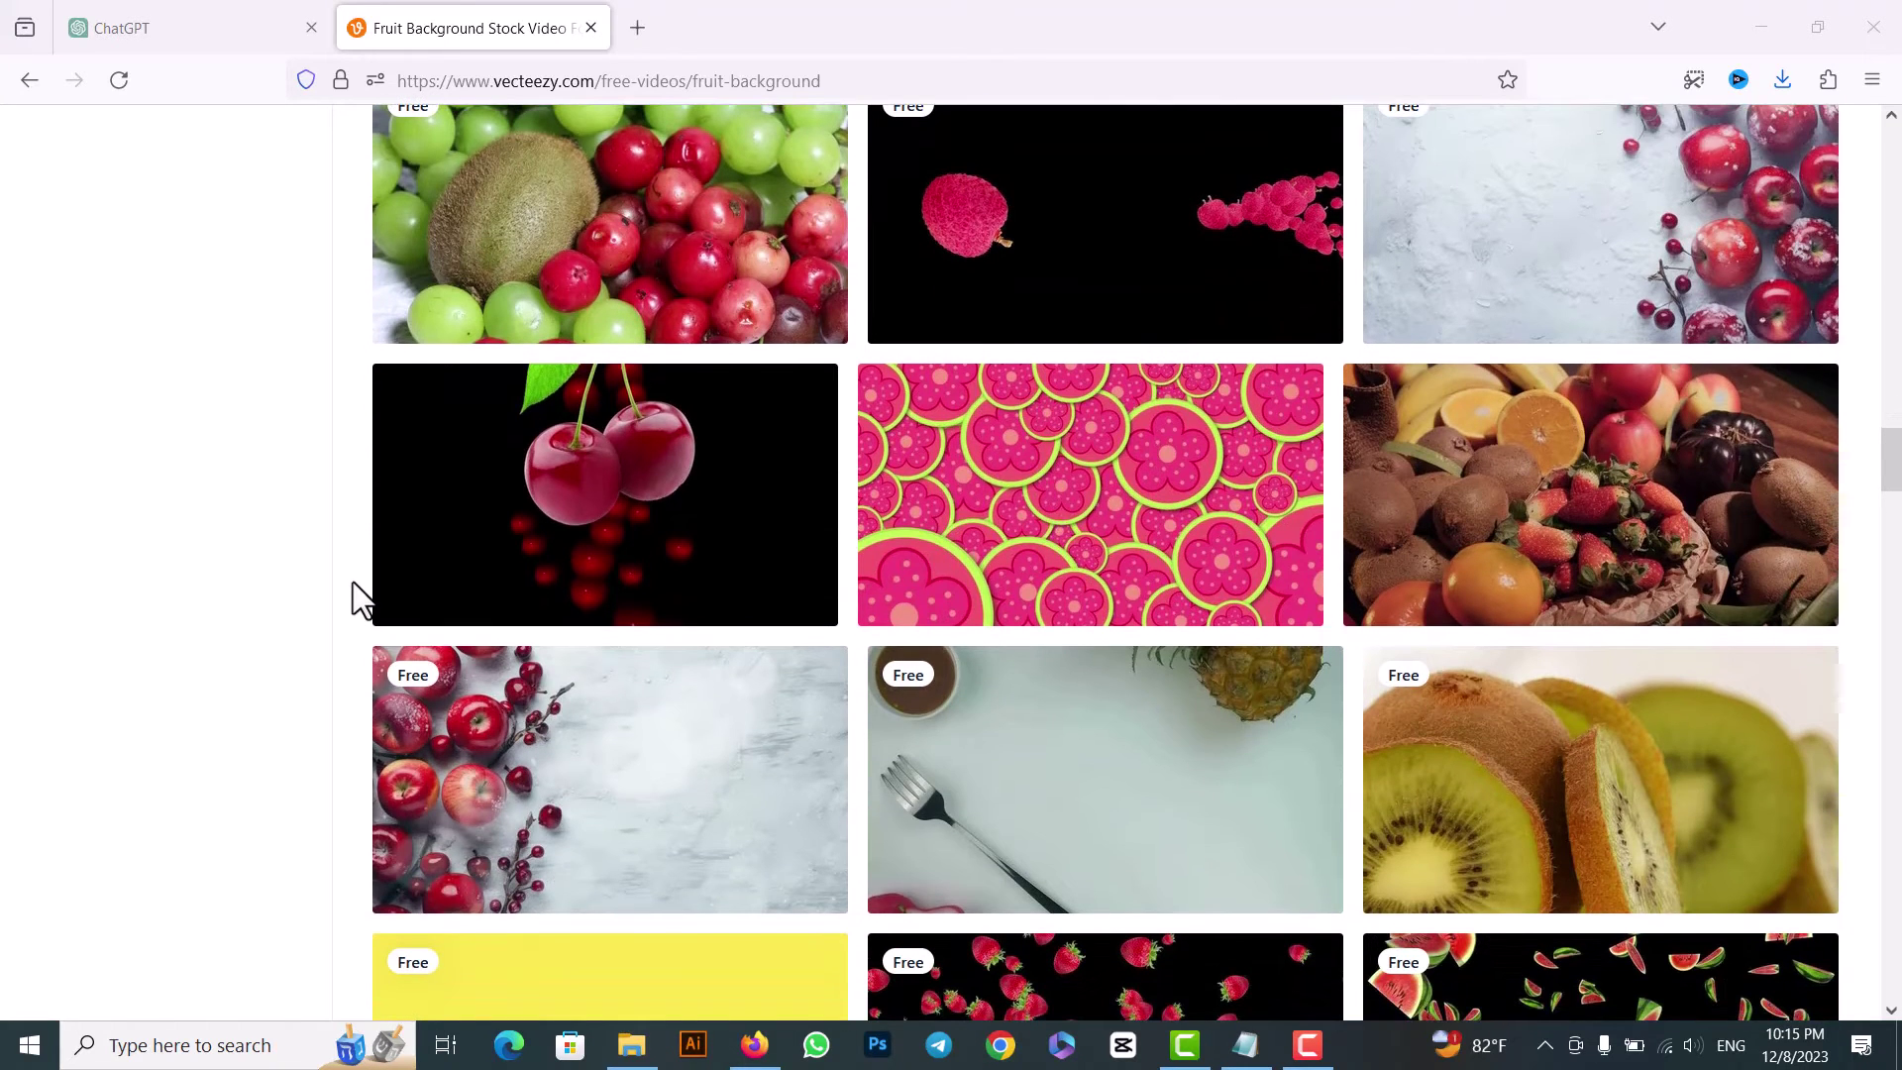
scroll(360, 599, down, 6)
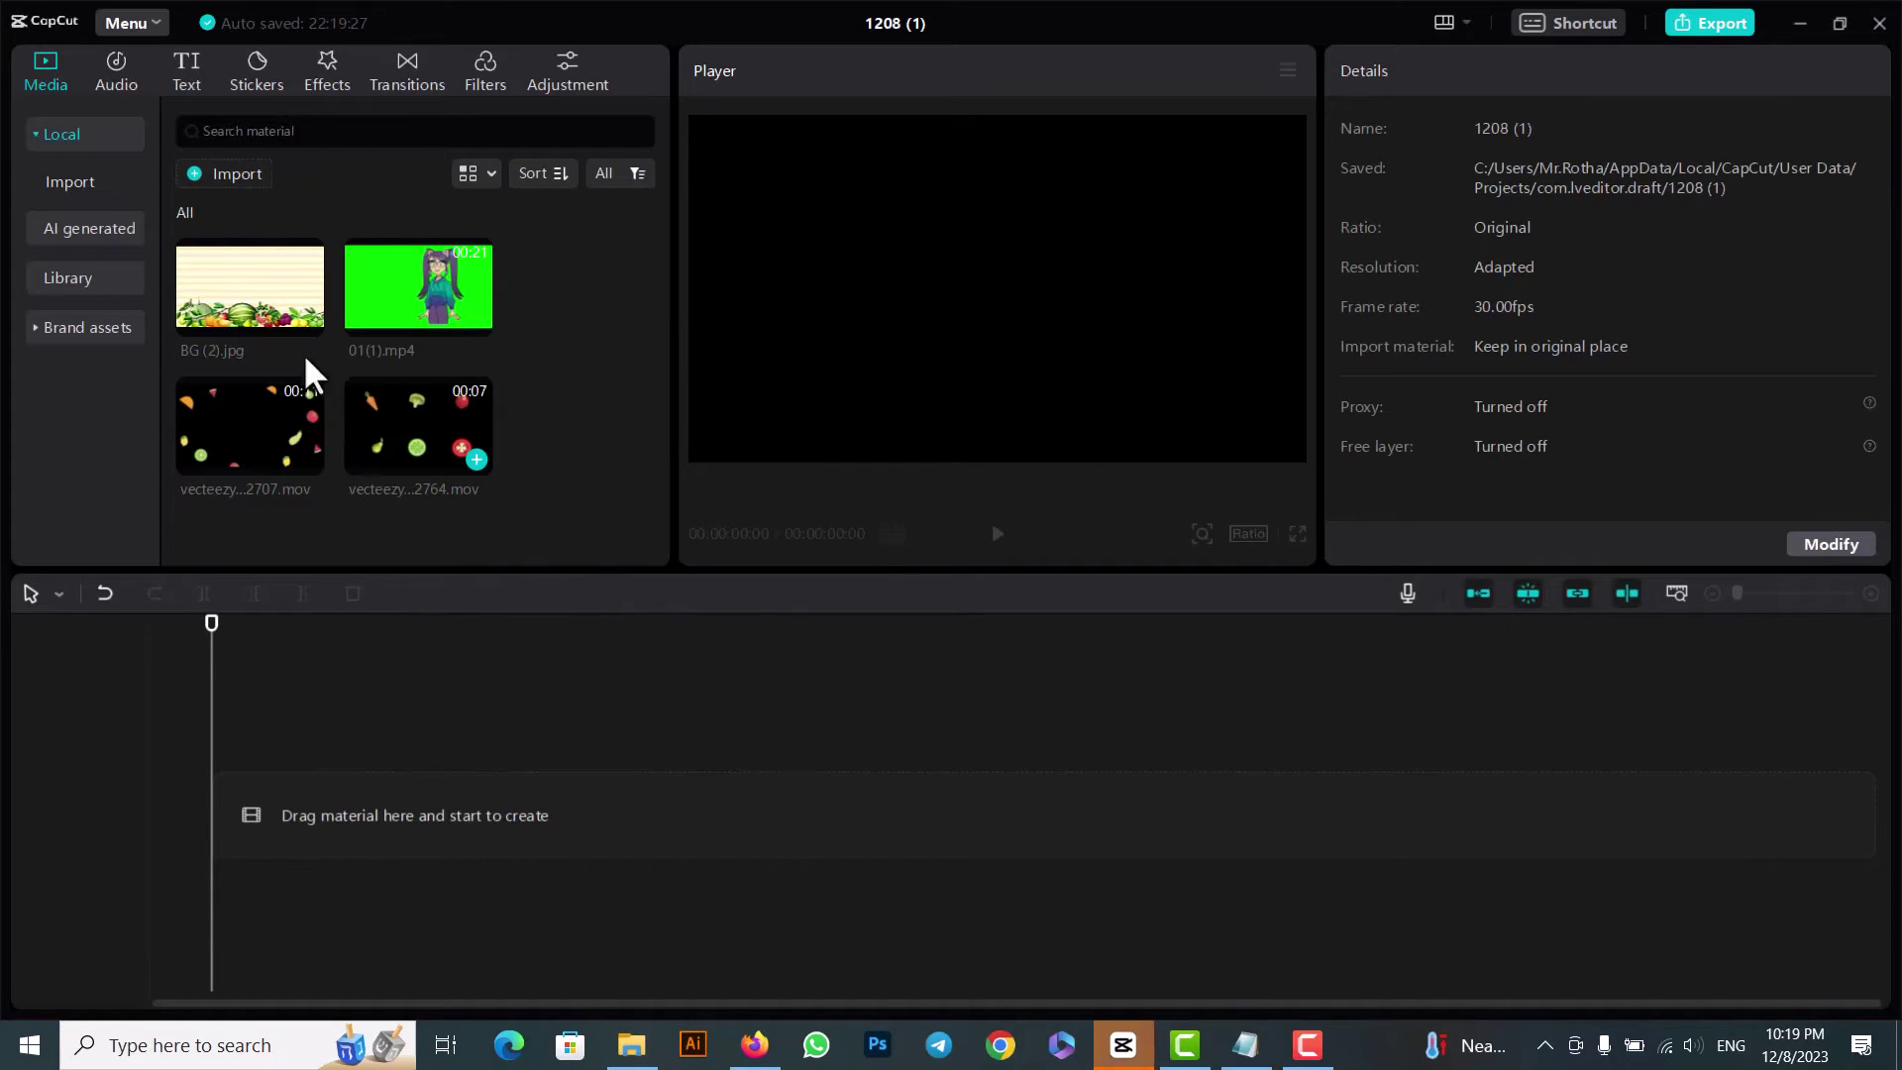
In CapCut, place BG (2).jpg at the start of the timeline and fit it to a 16:9 frame at 103% scale.
drag(336, 804, 311, 822)
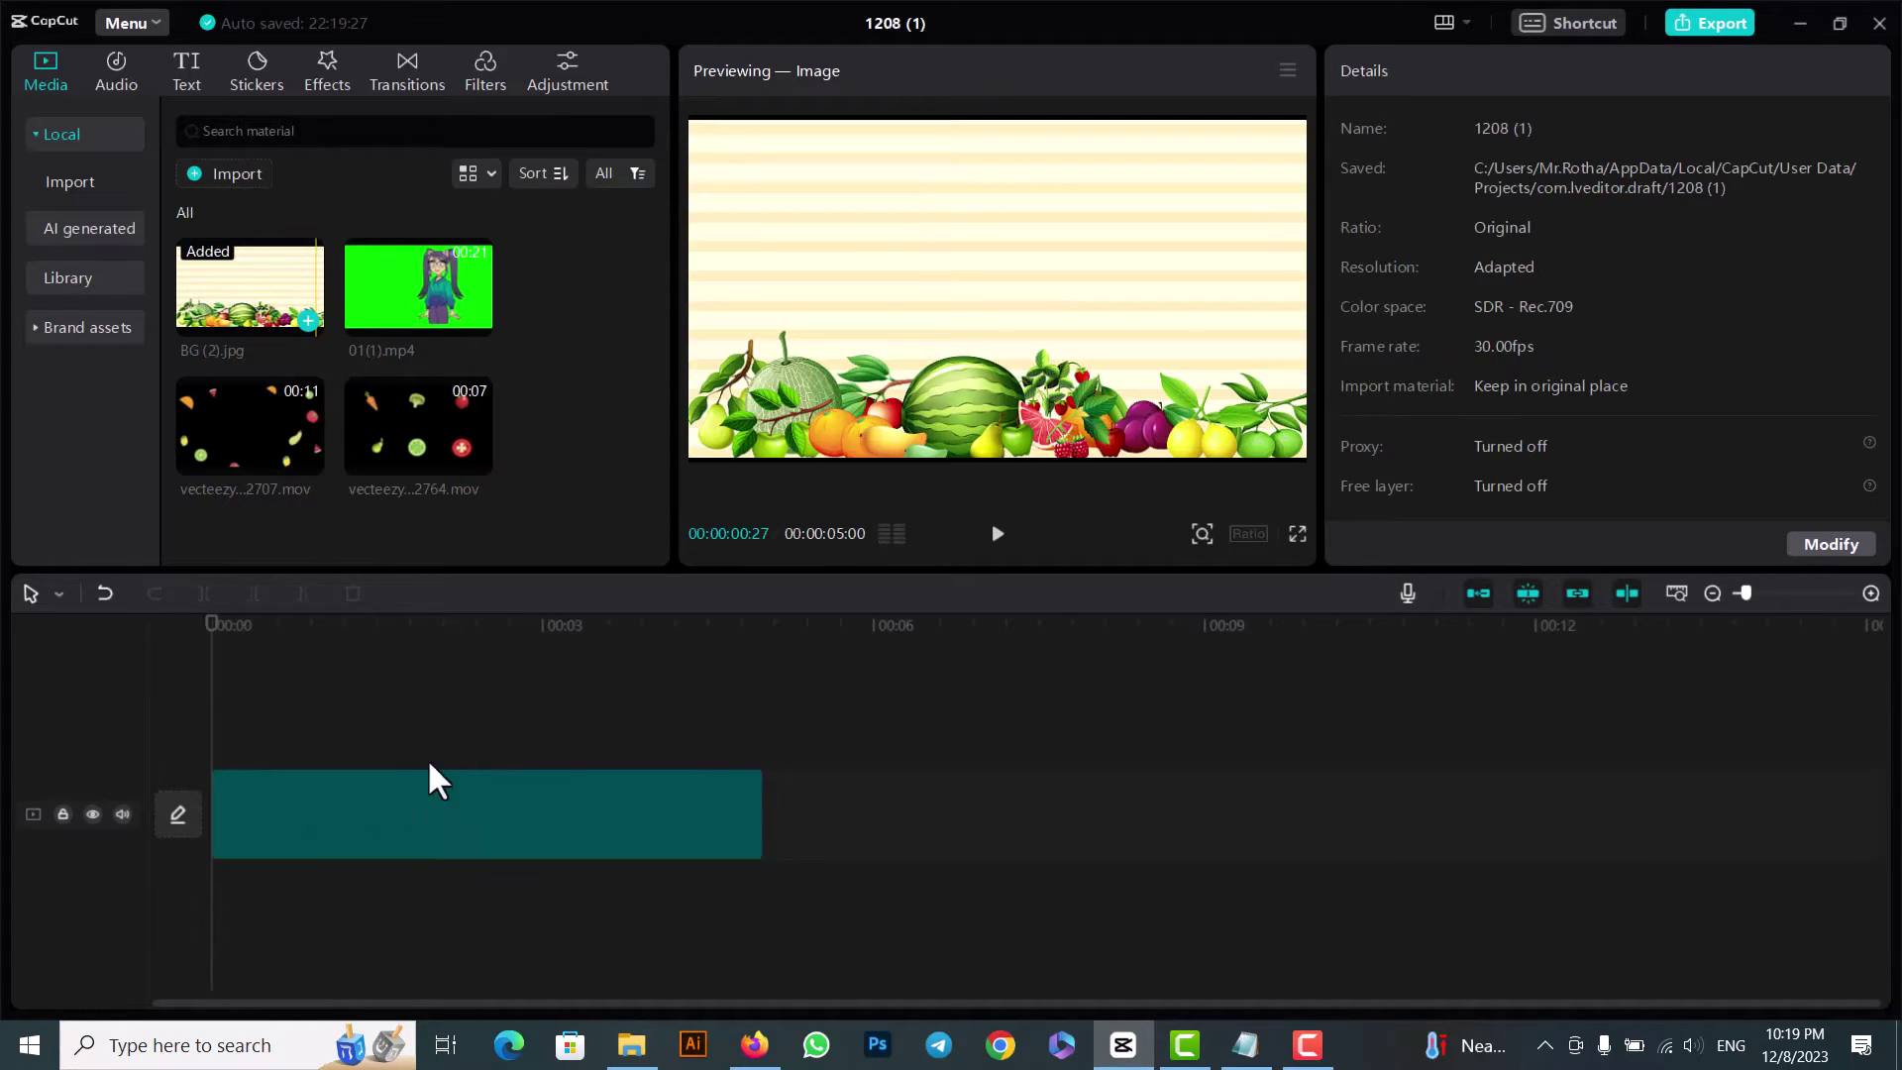
click(332, 825)
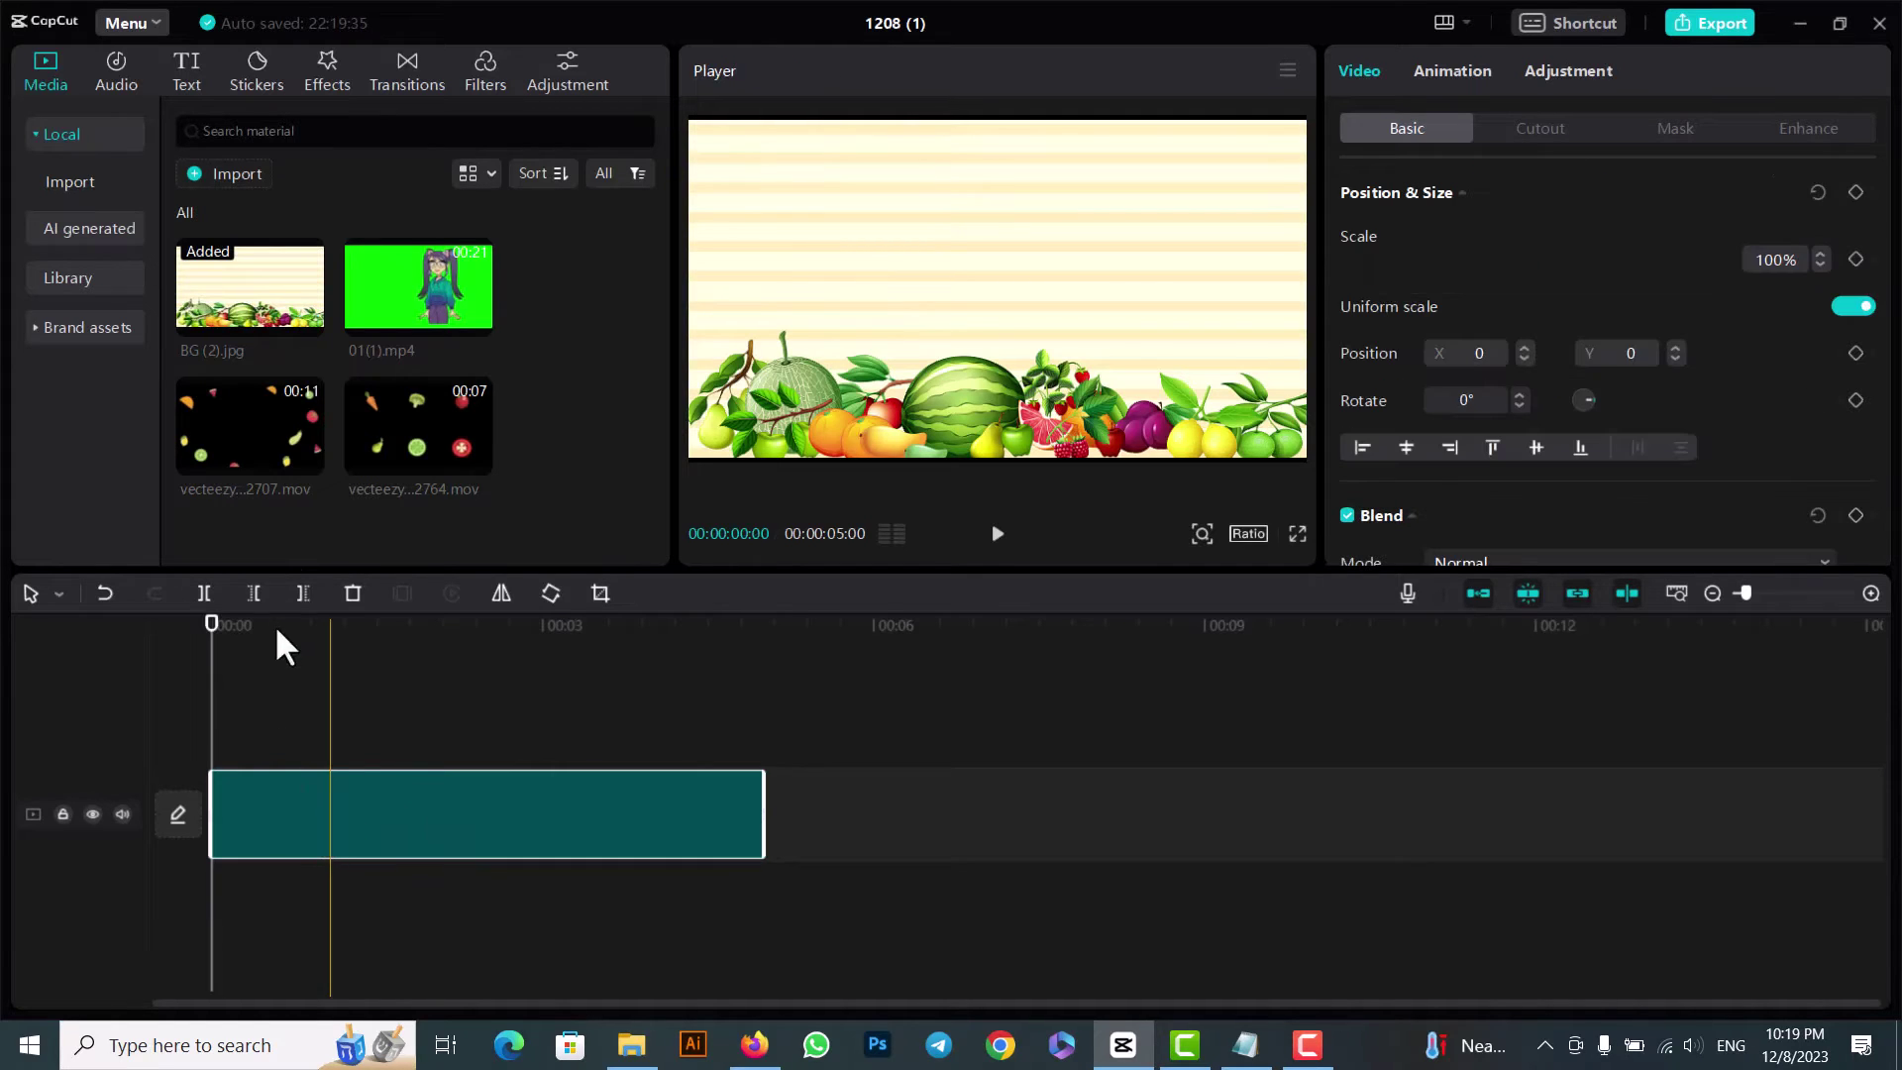
click(1250, 533)
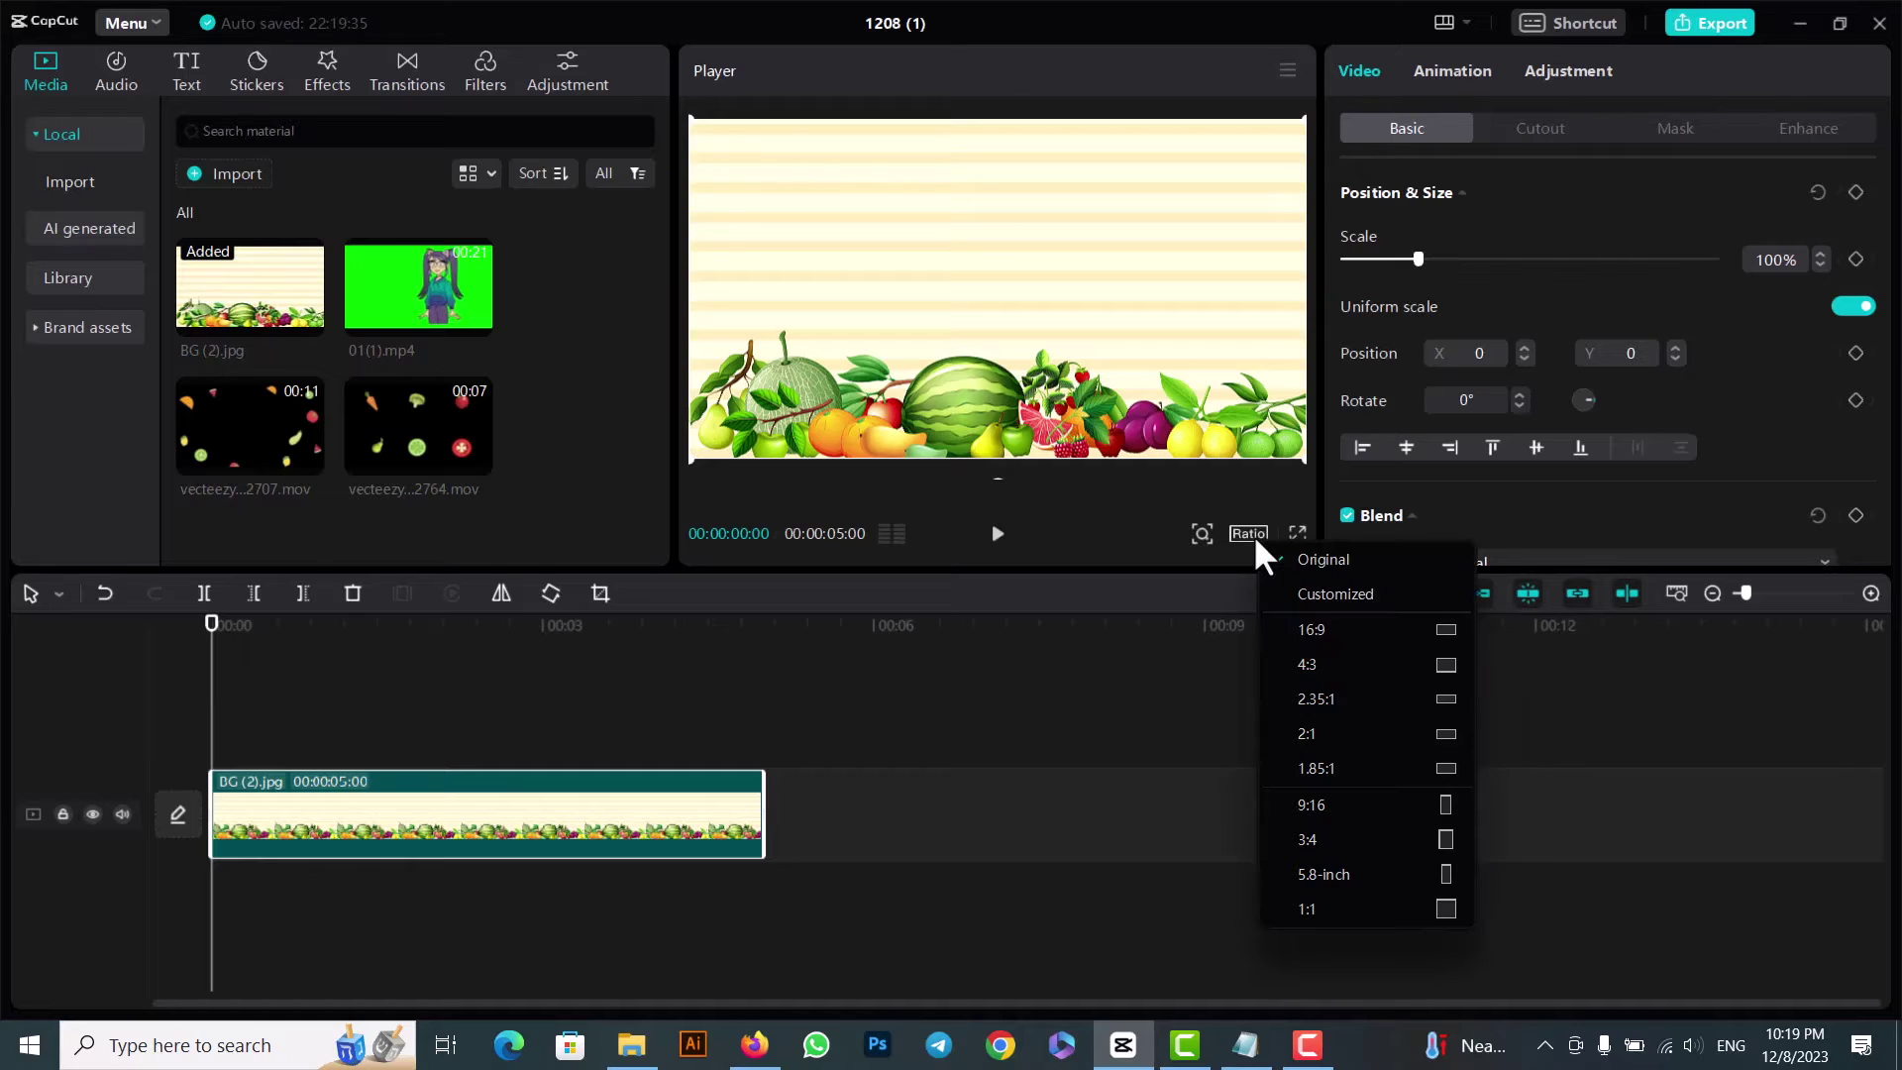
click(1329, 627)
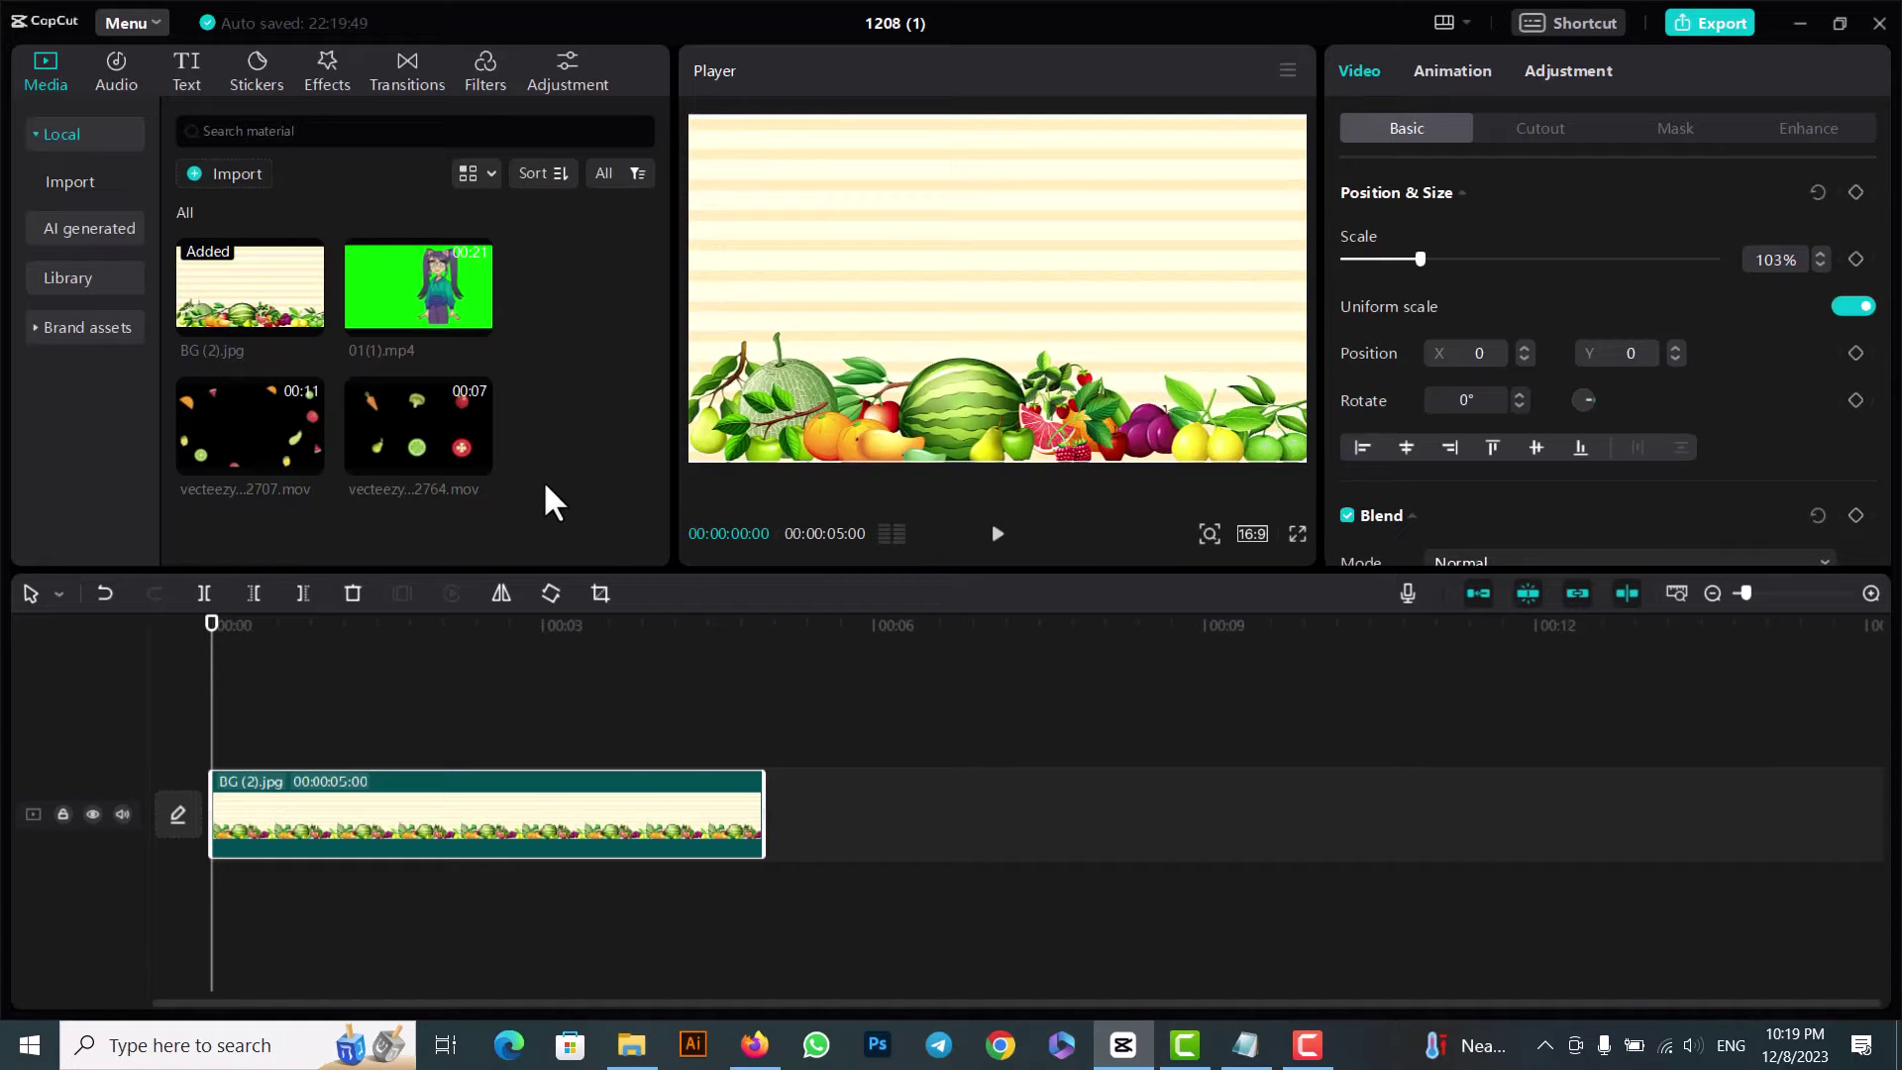
Layer the fruit-and-vegetables frame animation above the background from the start and extend BG (2).jpg to match its length.
drag(265, 410, 262, 735)
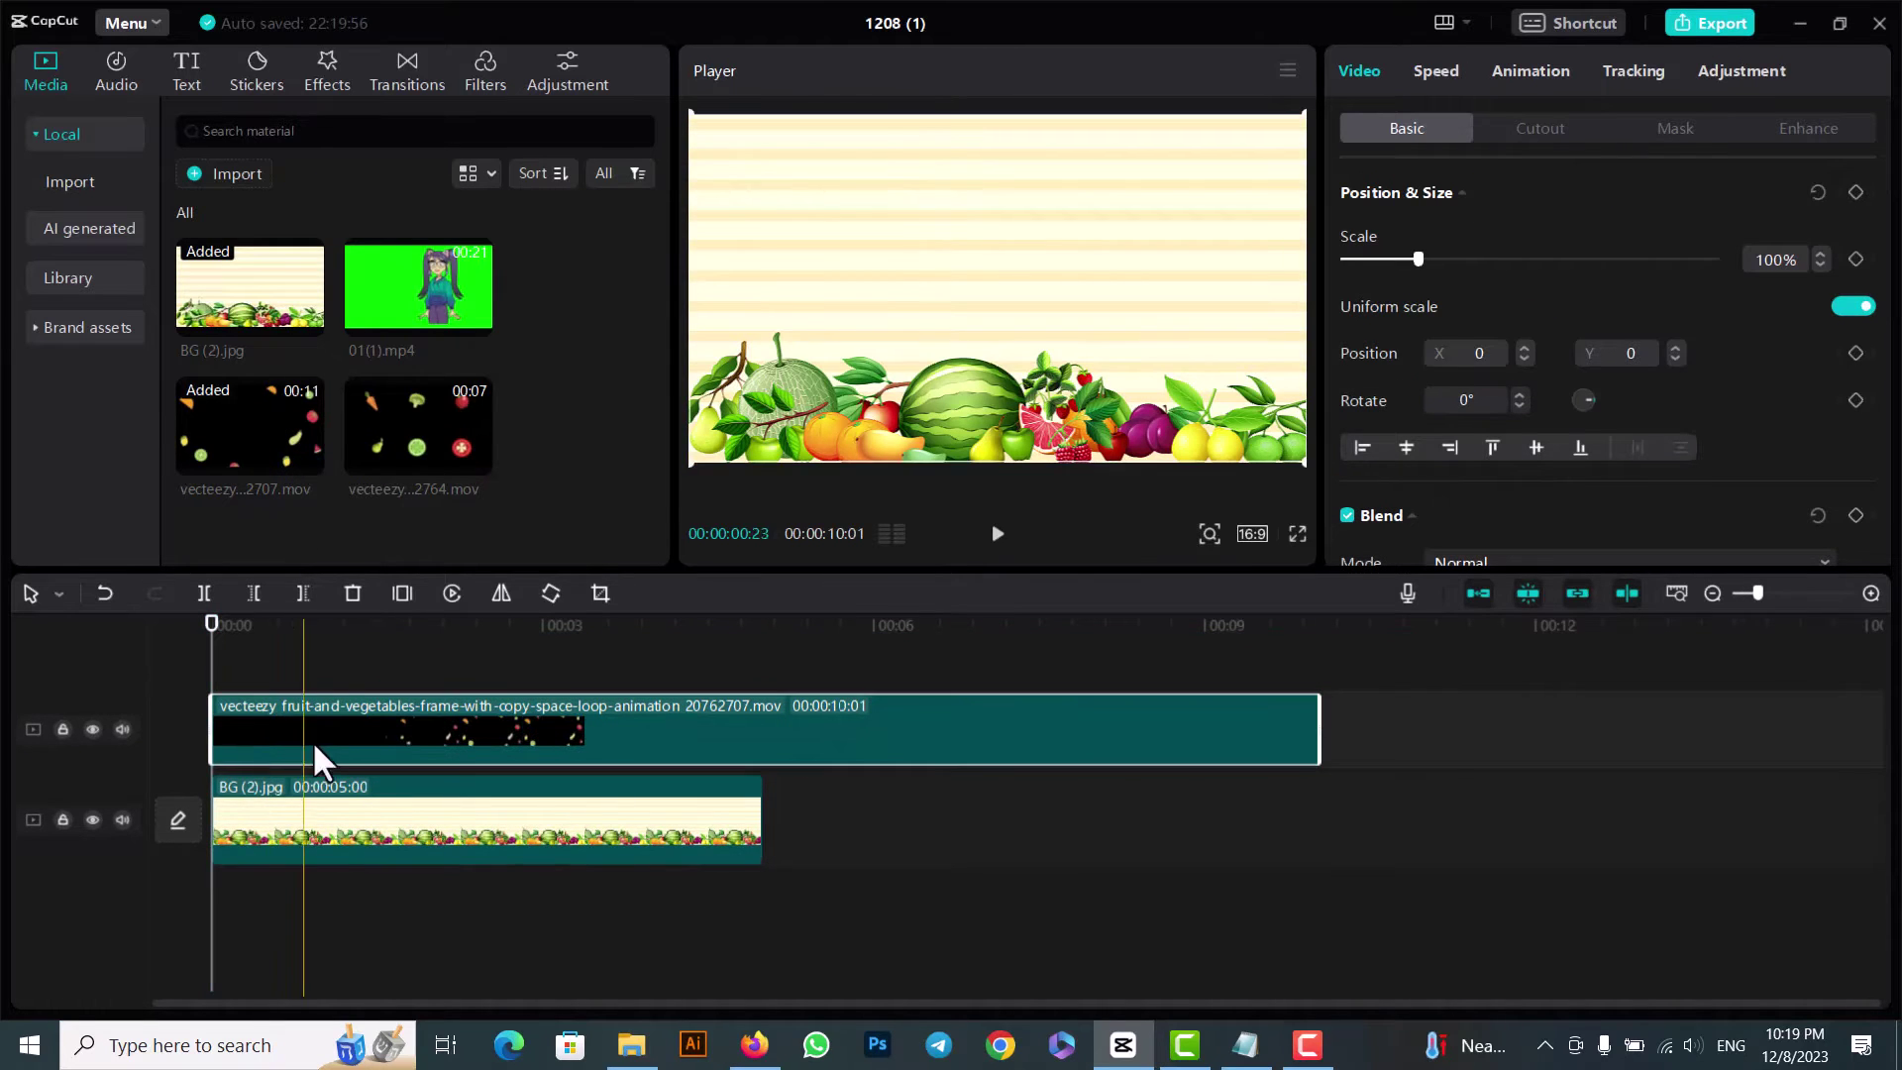
click(764, 825)
drag(760, 825, 1321, 825)
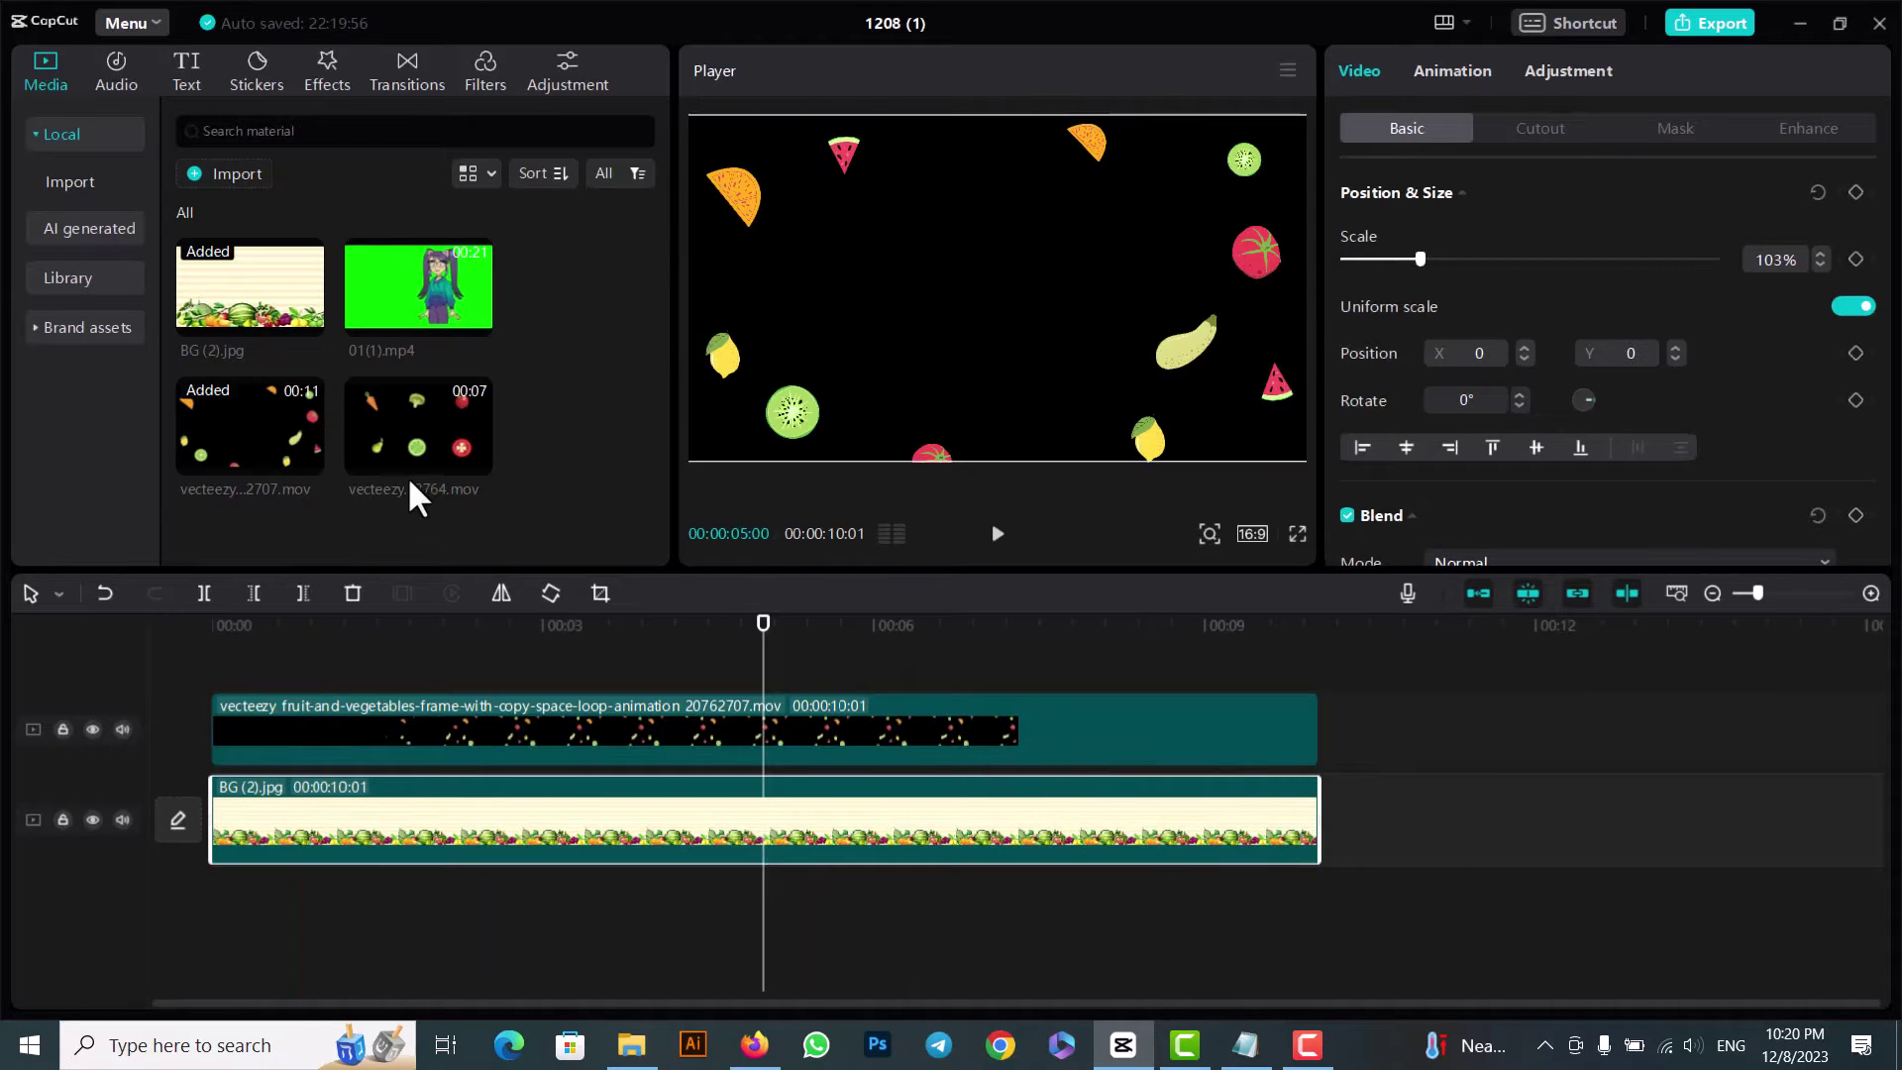
Add the vegetable-food-icon loop animation on a new track above the frame animation, starting at zero, and play back the layered result.
drag(367, 674, 305, 730)
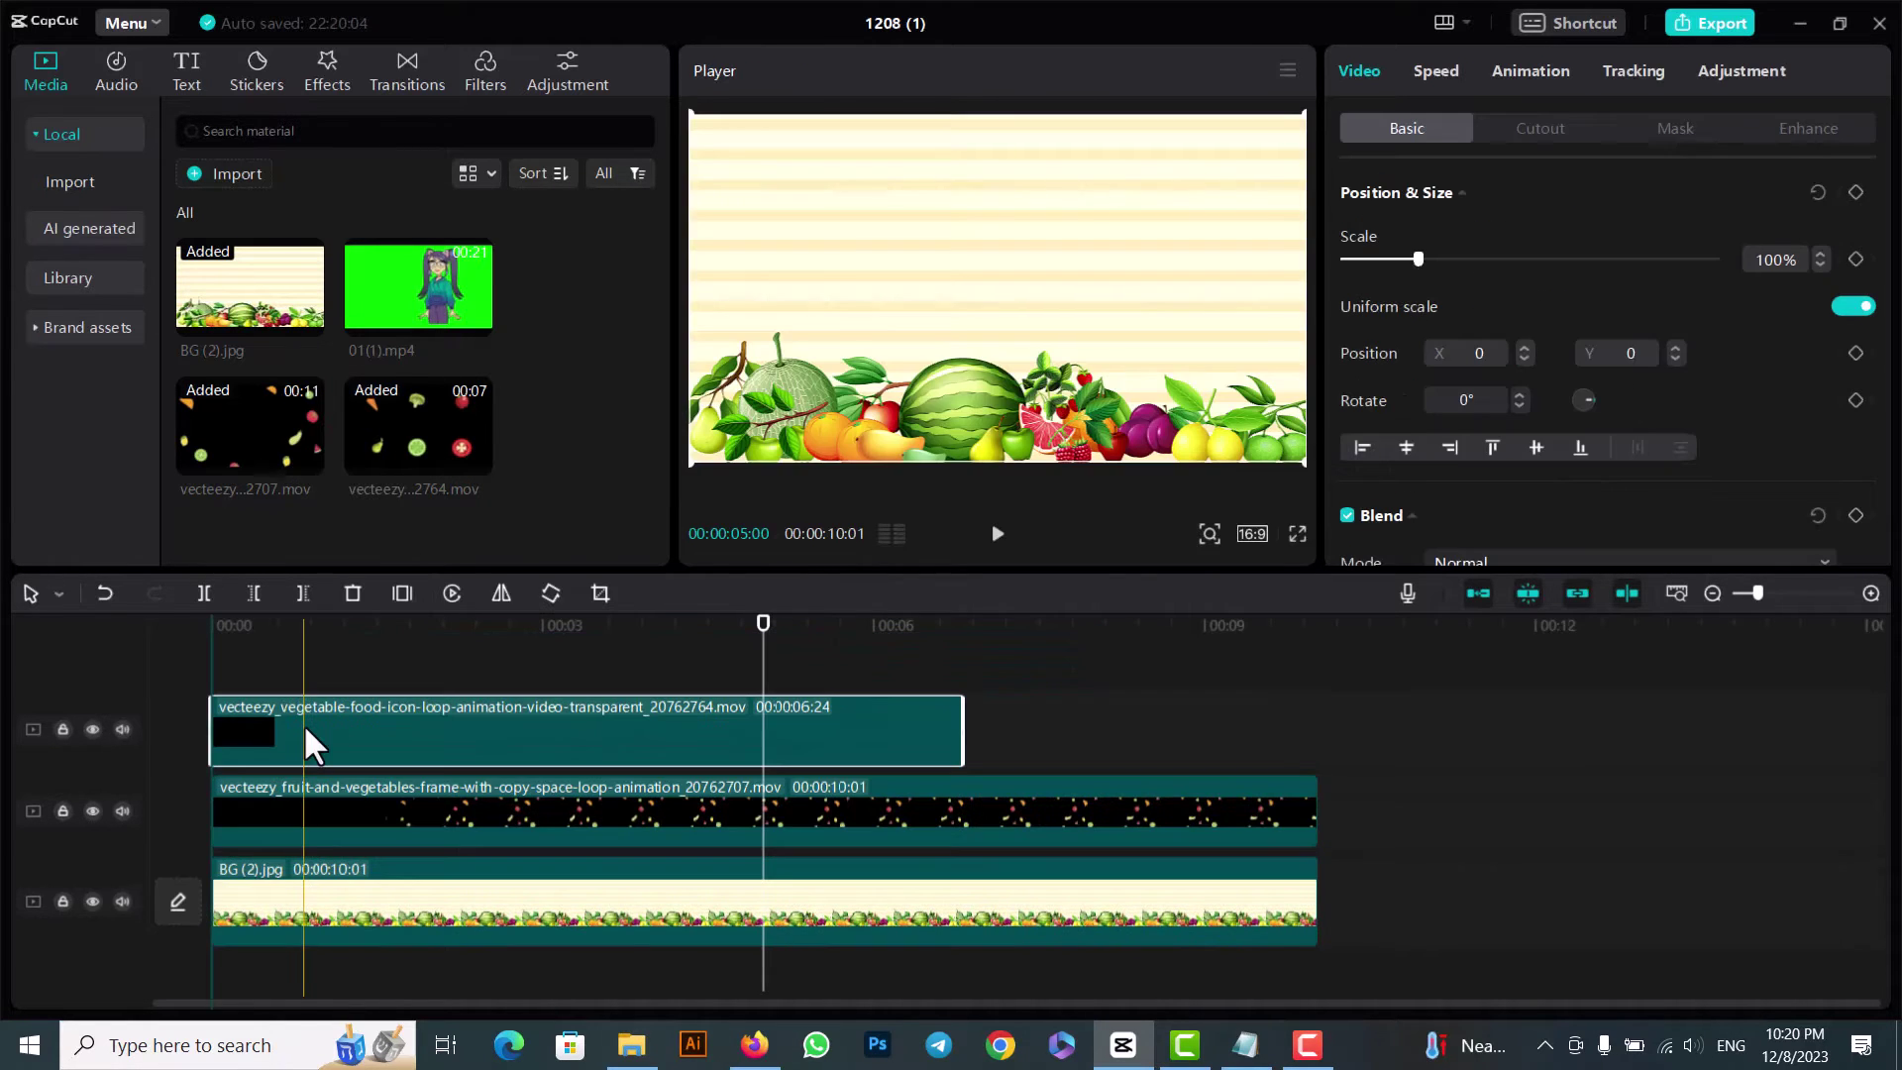
click(569, 657)
key(space)
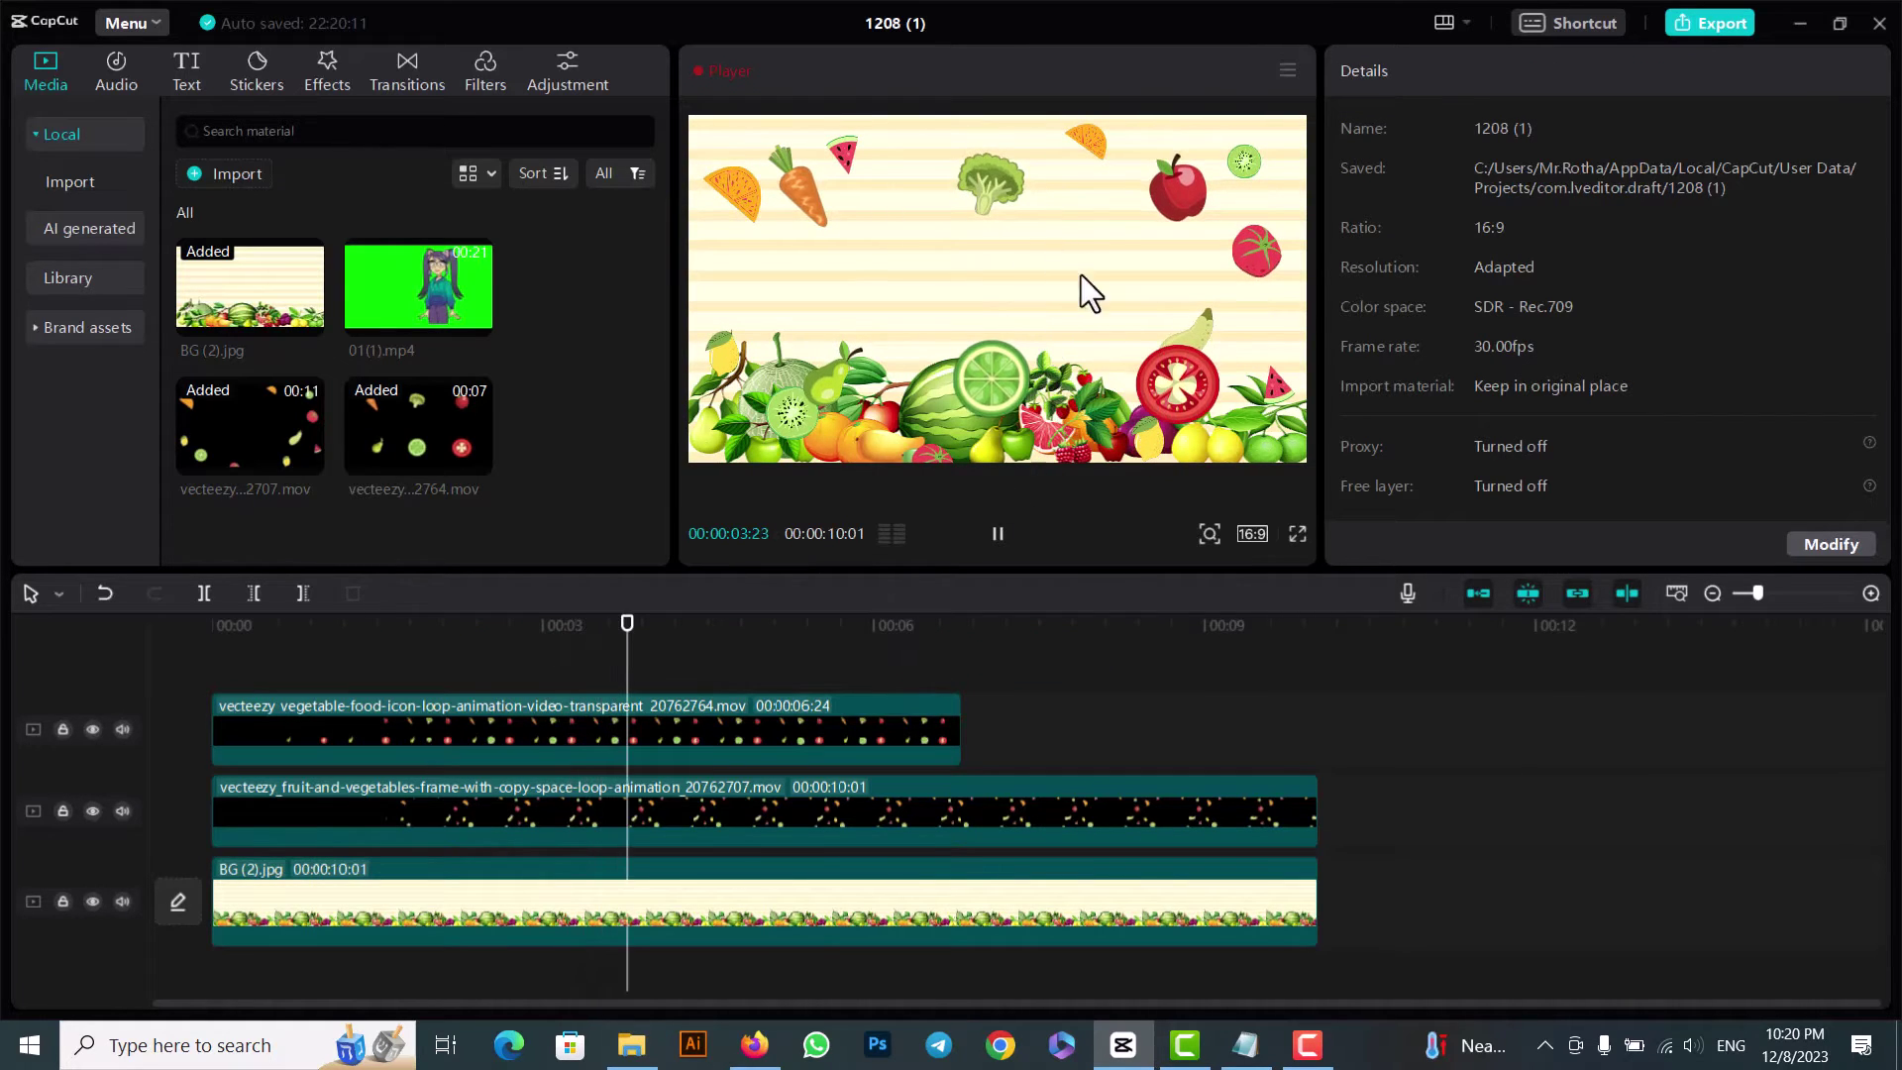
key(space)
click(1862, 835)
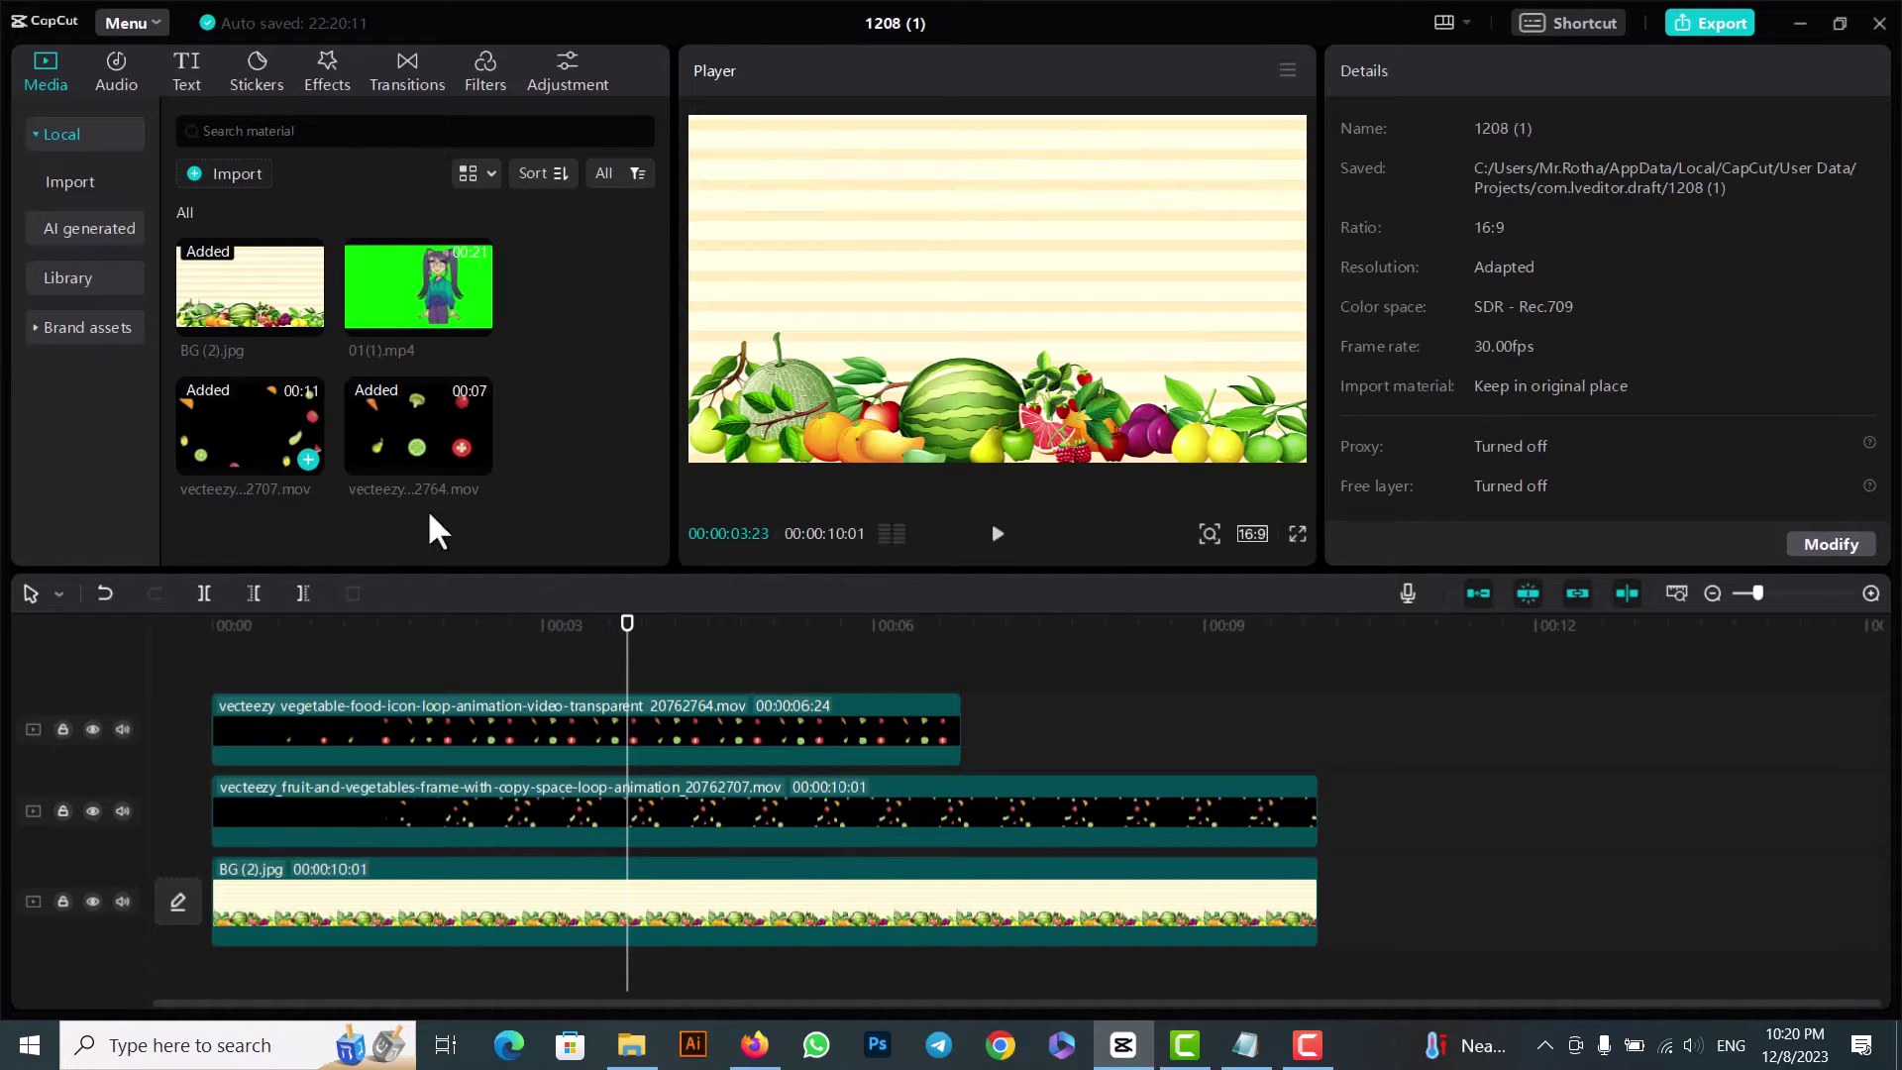
Place 01(1).mp4 on a new top track from the start and remove its green background with Chroma key at strength 94.
drag(386, 673, 501, 683)
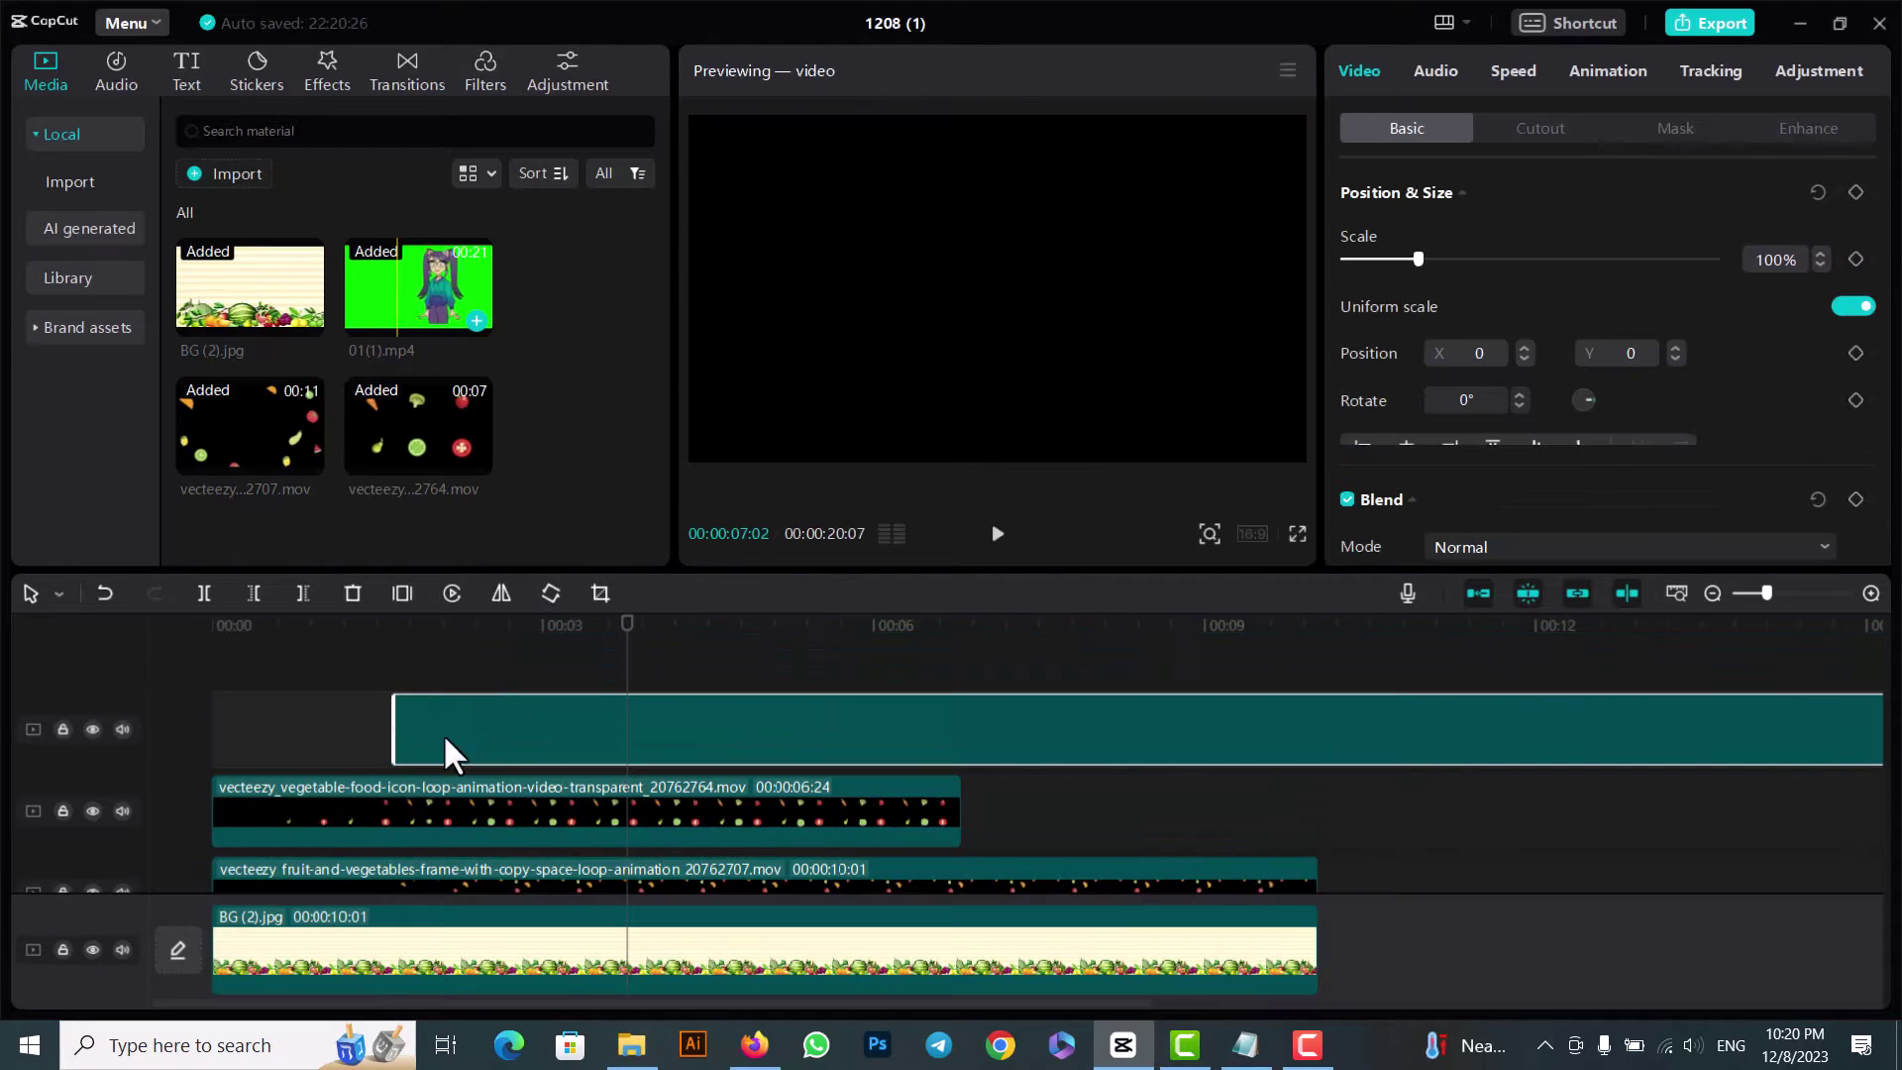
drag(253, 733, 216, 733)
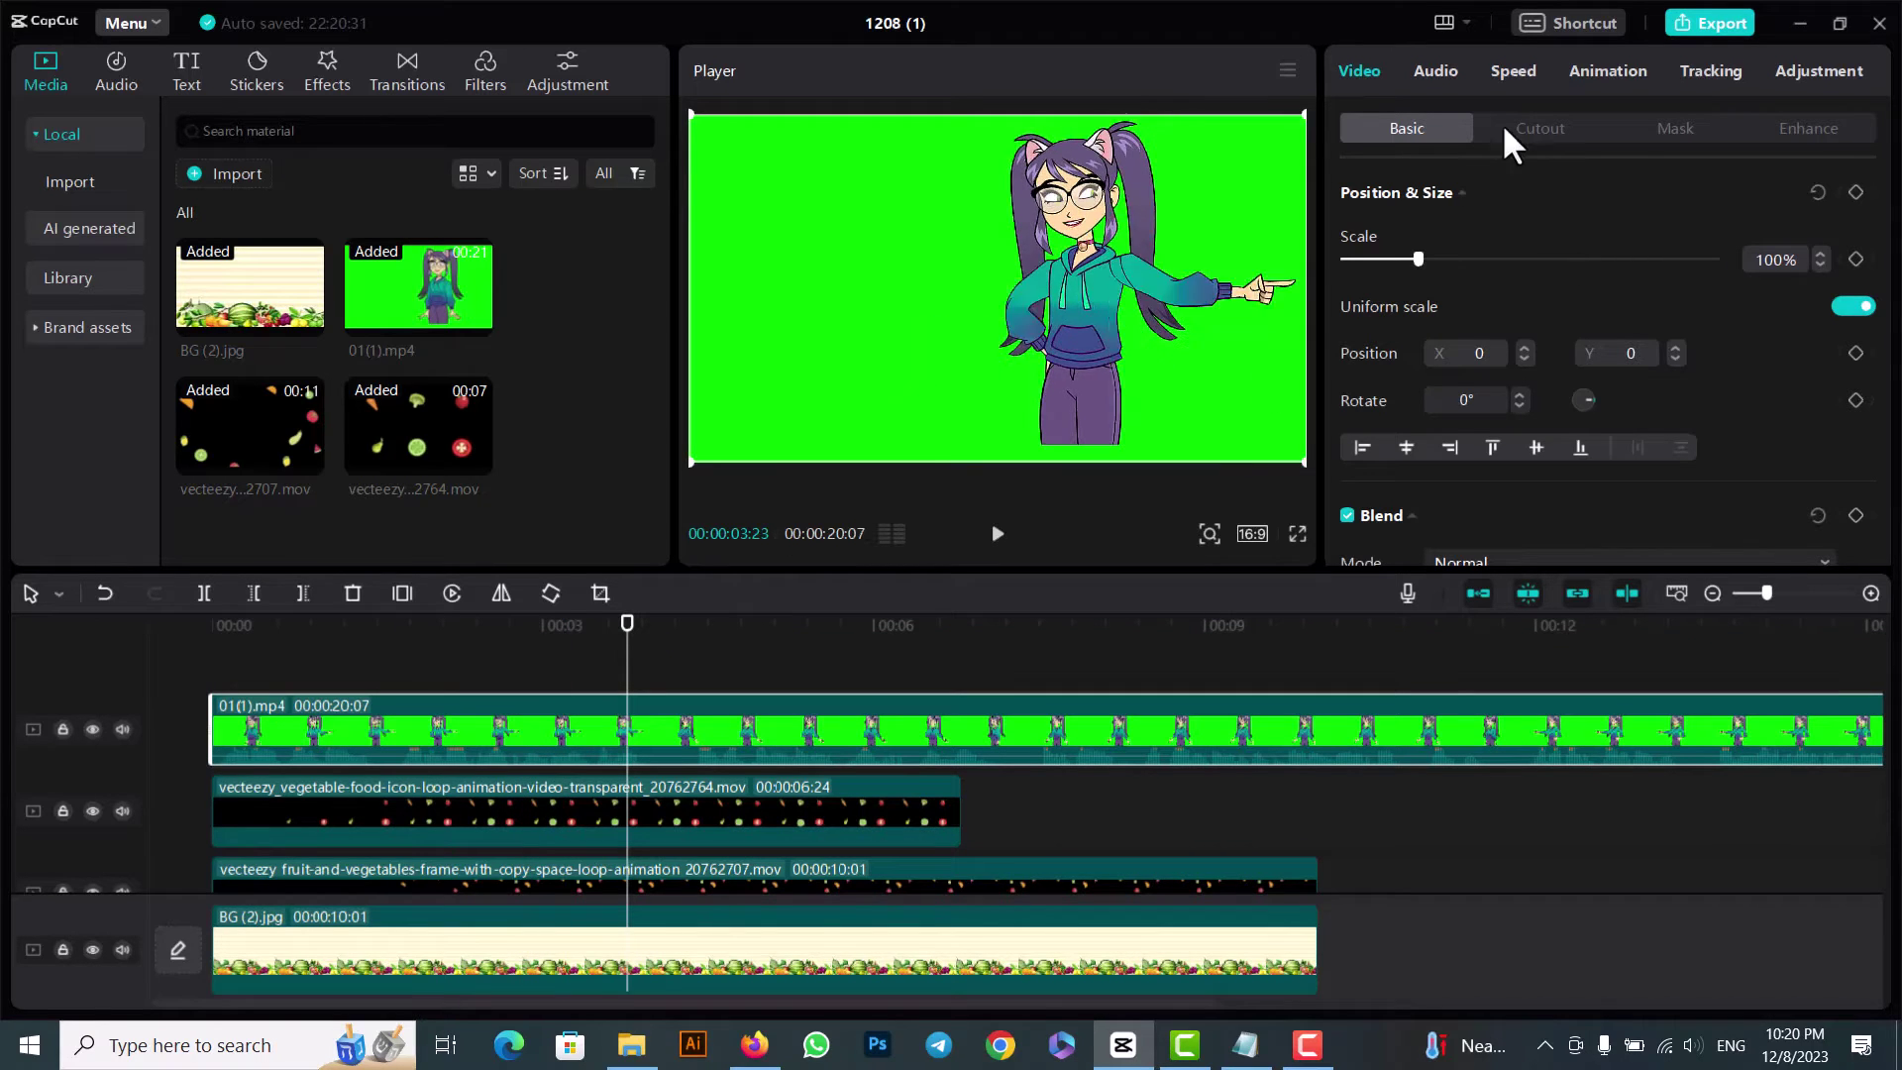
click(1533, 127)
click(1347, 192)
click(1435, 234)
click(1098, 353)
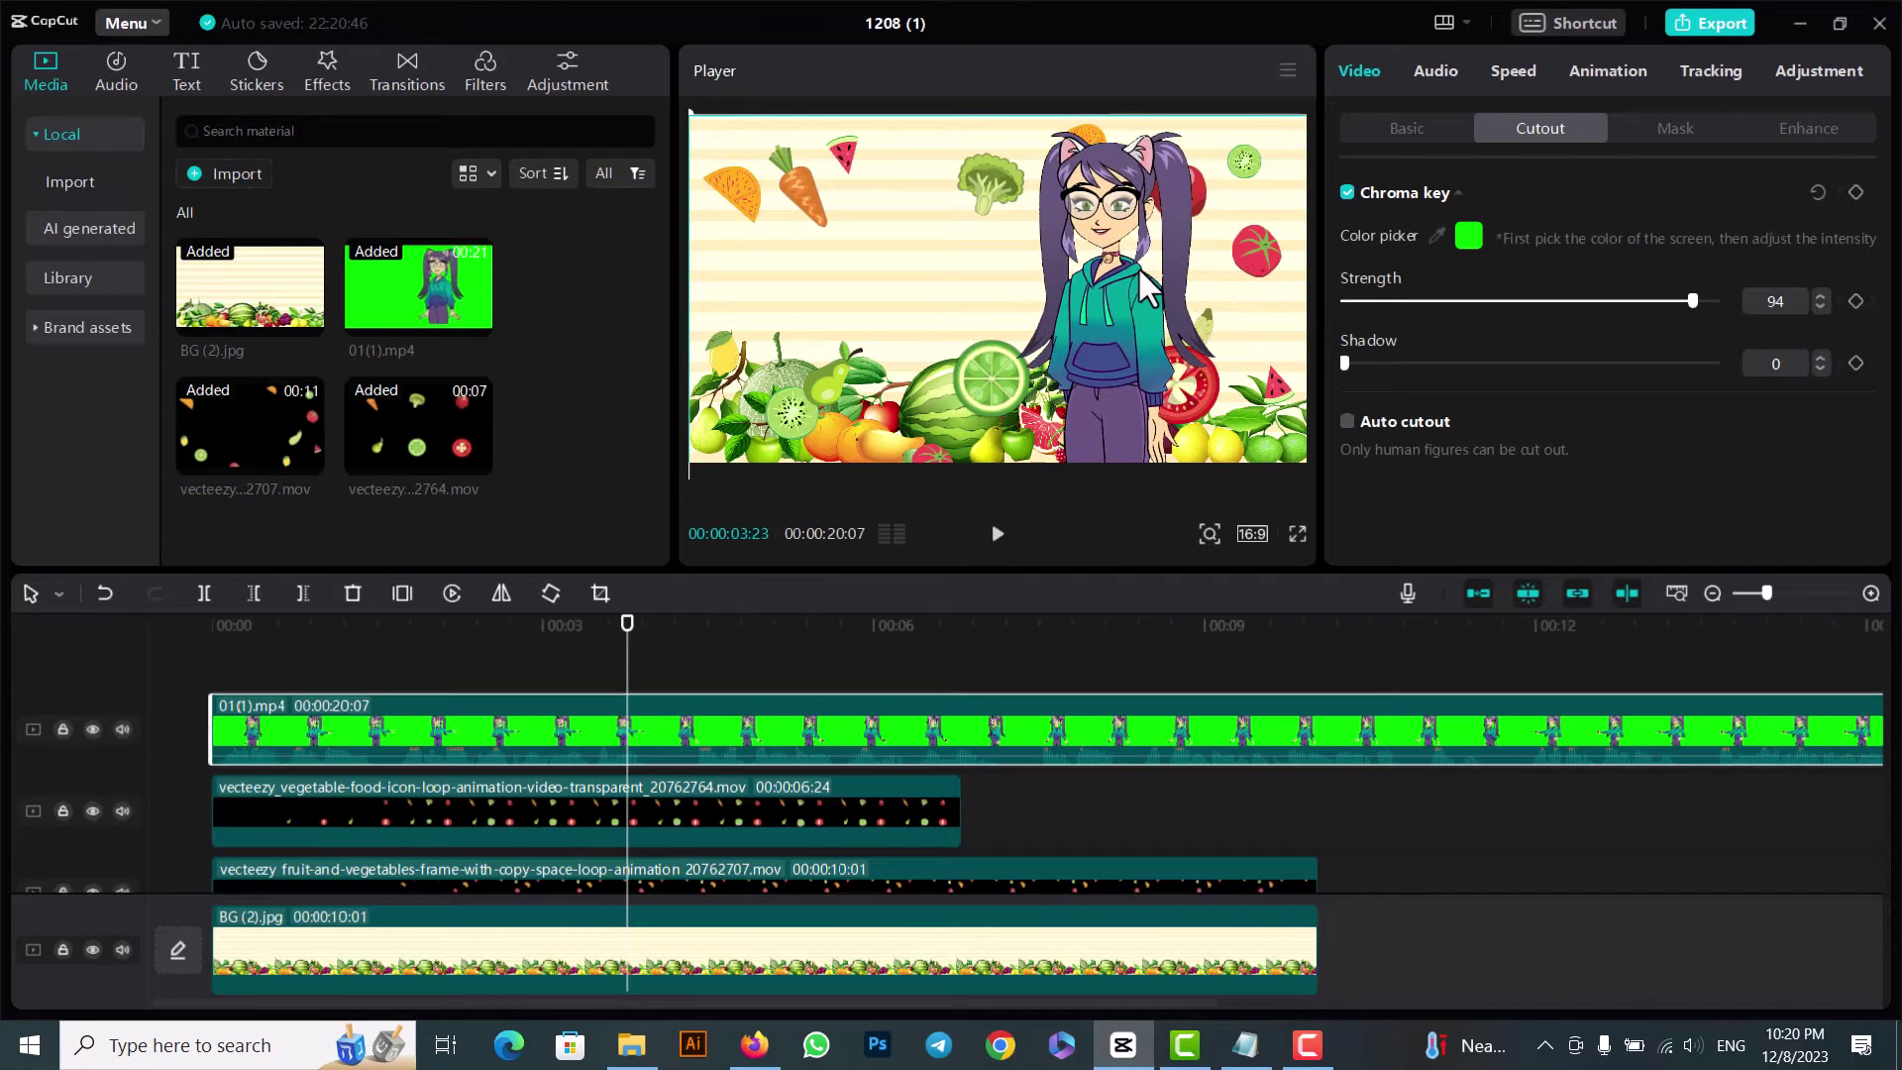
Insert a freeze frame of the character at the very beginning of the 01(1).mp4 clip.
click(230, 623)
click(139, 636)
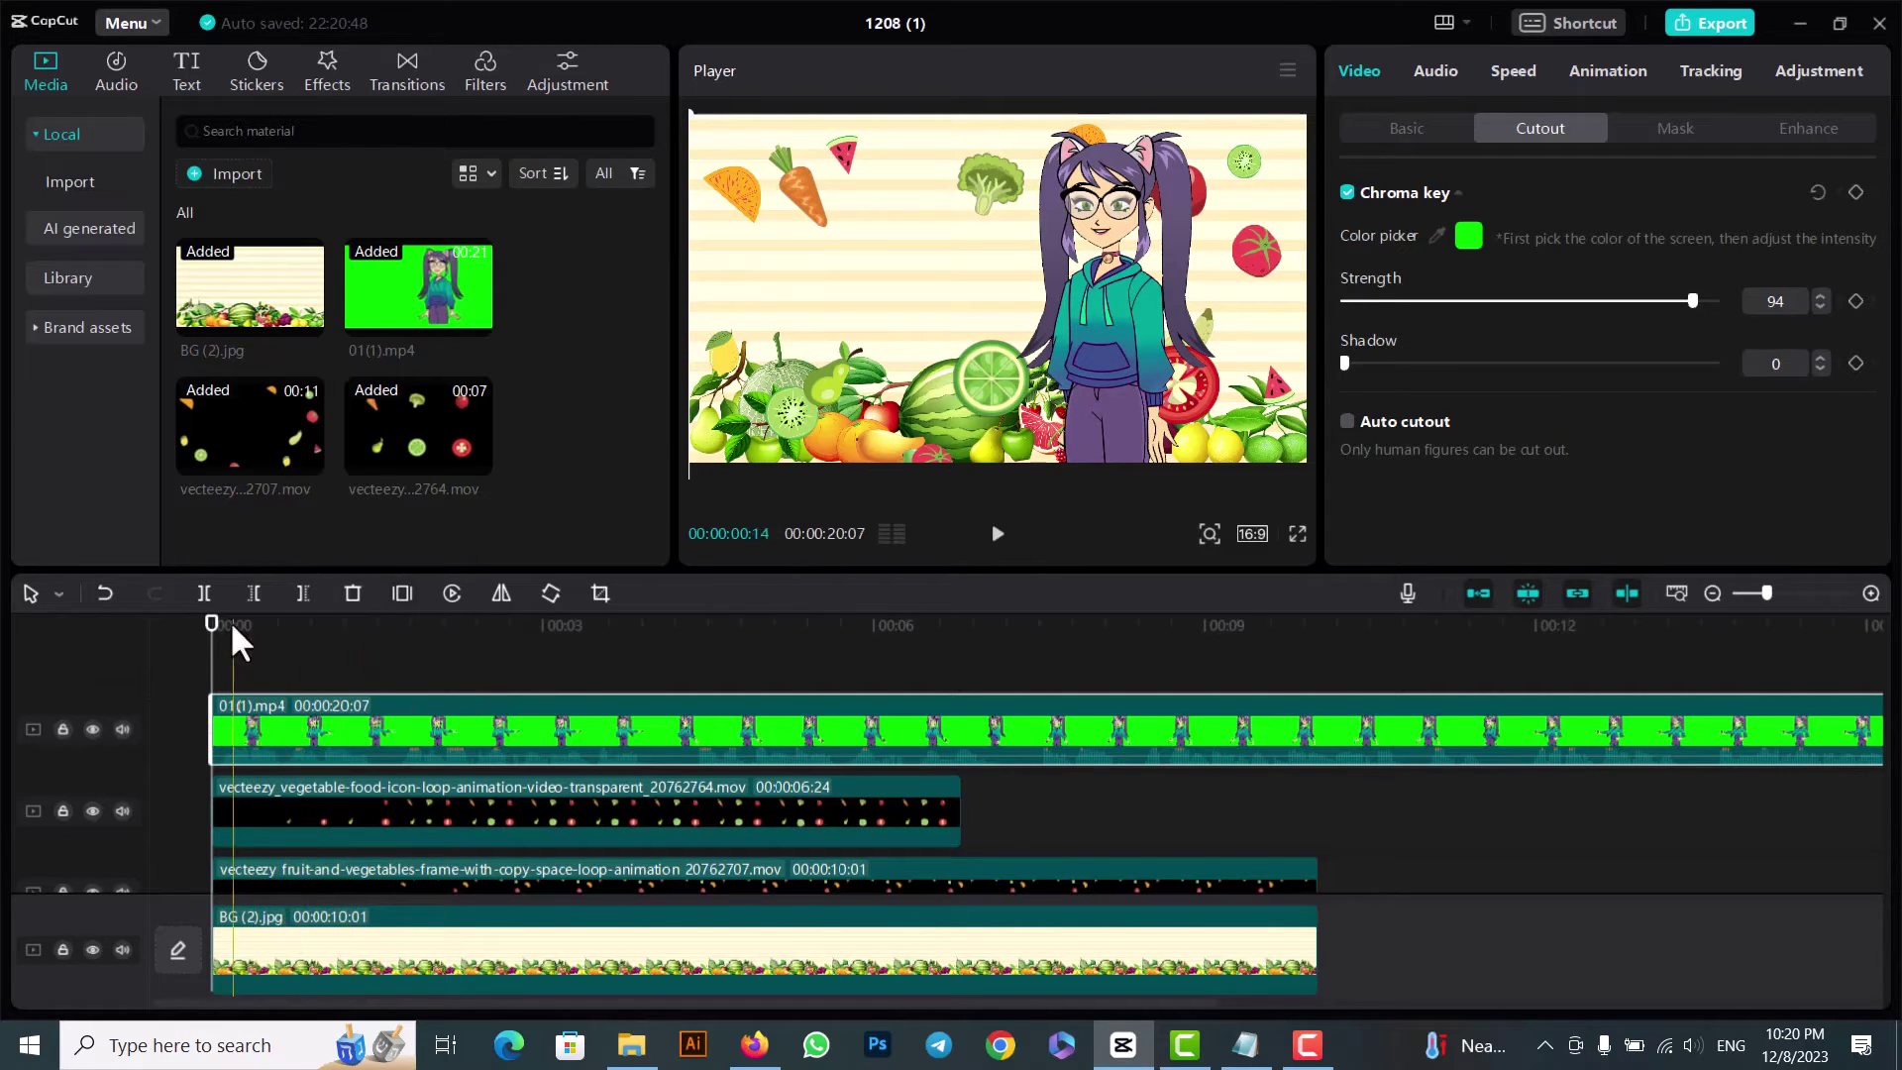
click(402, 592)
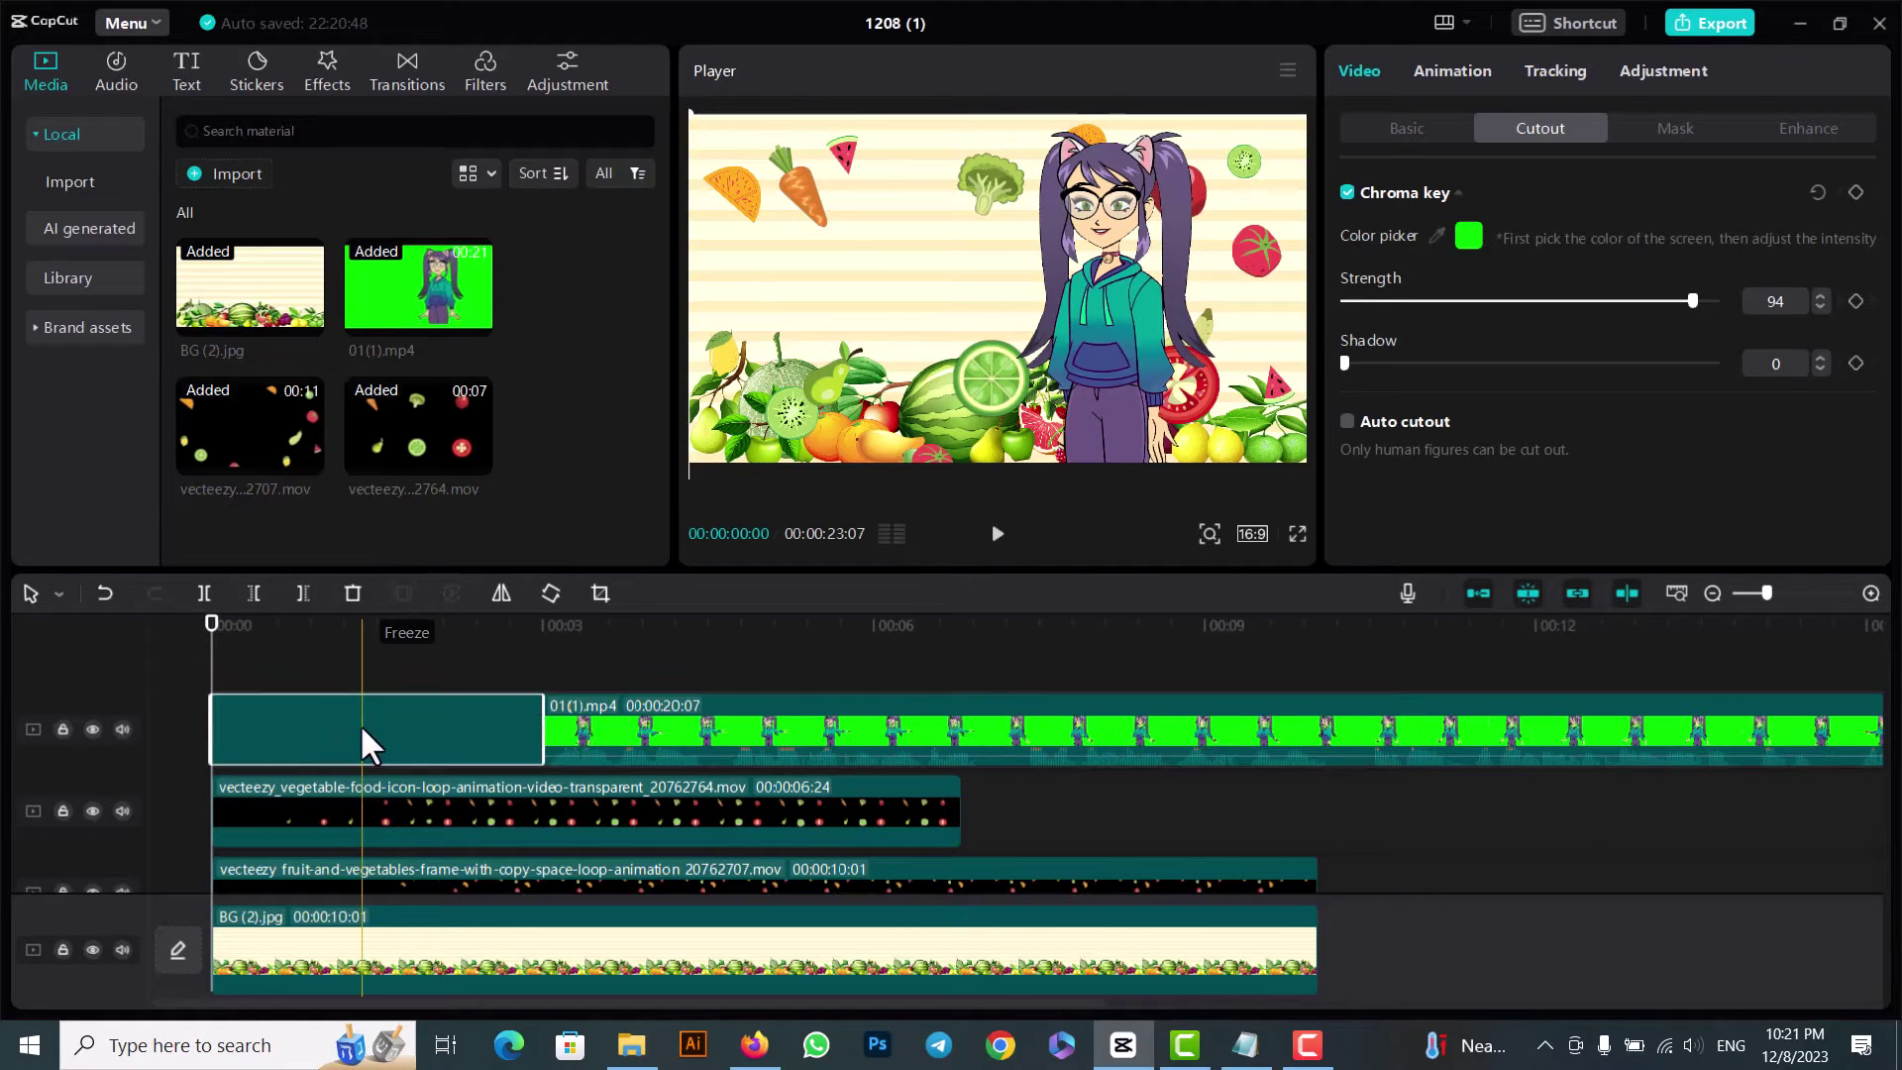
Give the freeze clip the Slide Left entrance animation and shorten it to about 19 frames.
click(1436, 69)
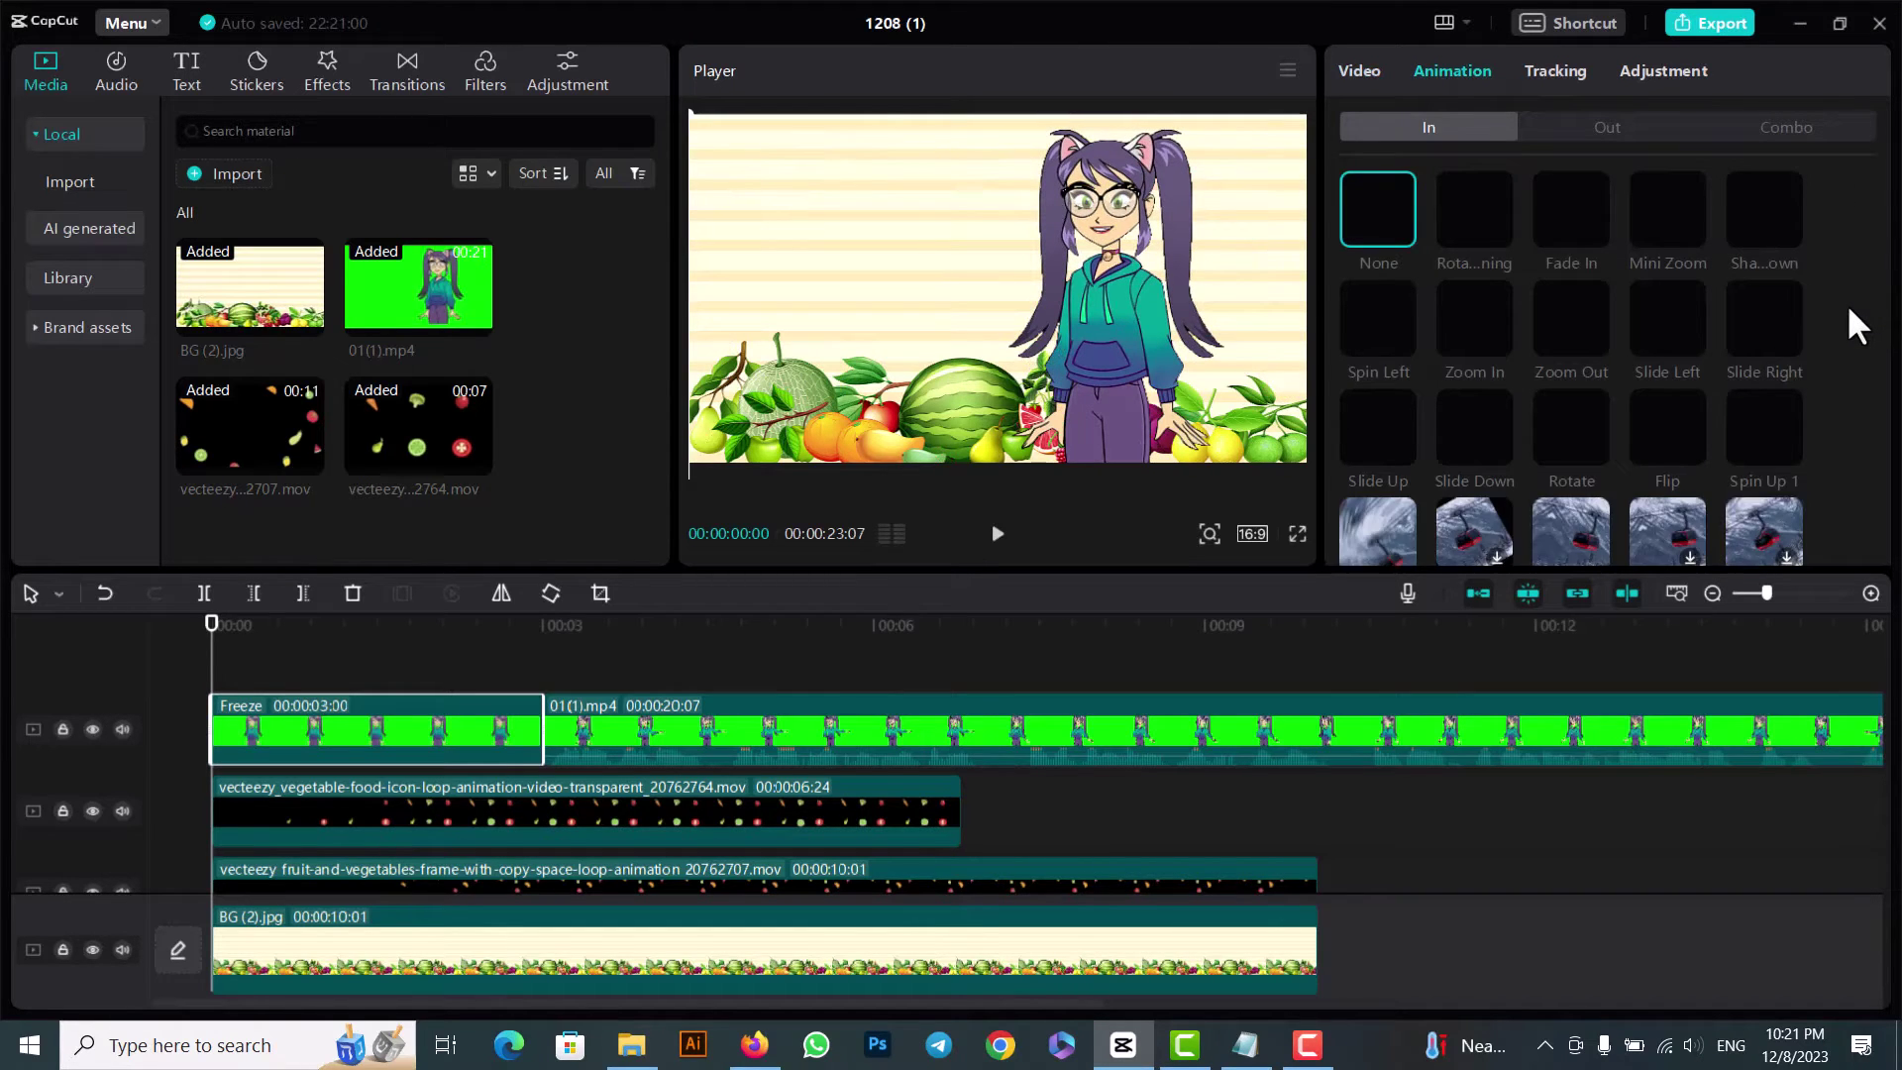
click(1664, 325)
drag(541, 728, 313, 730)
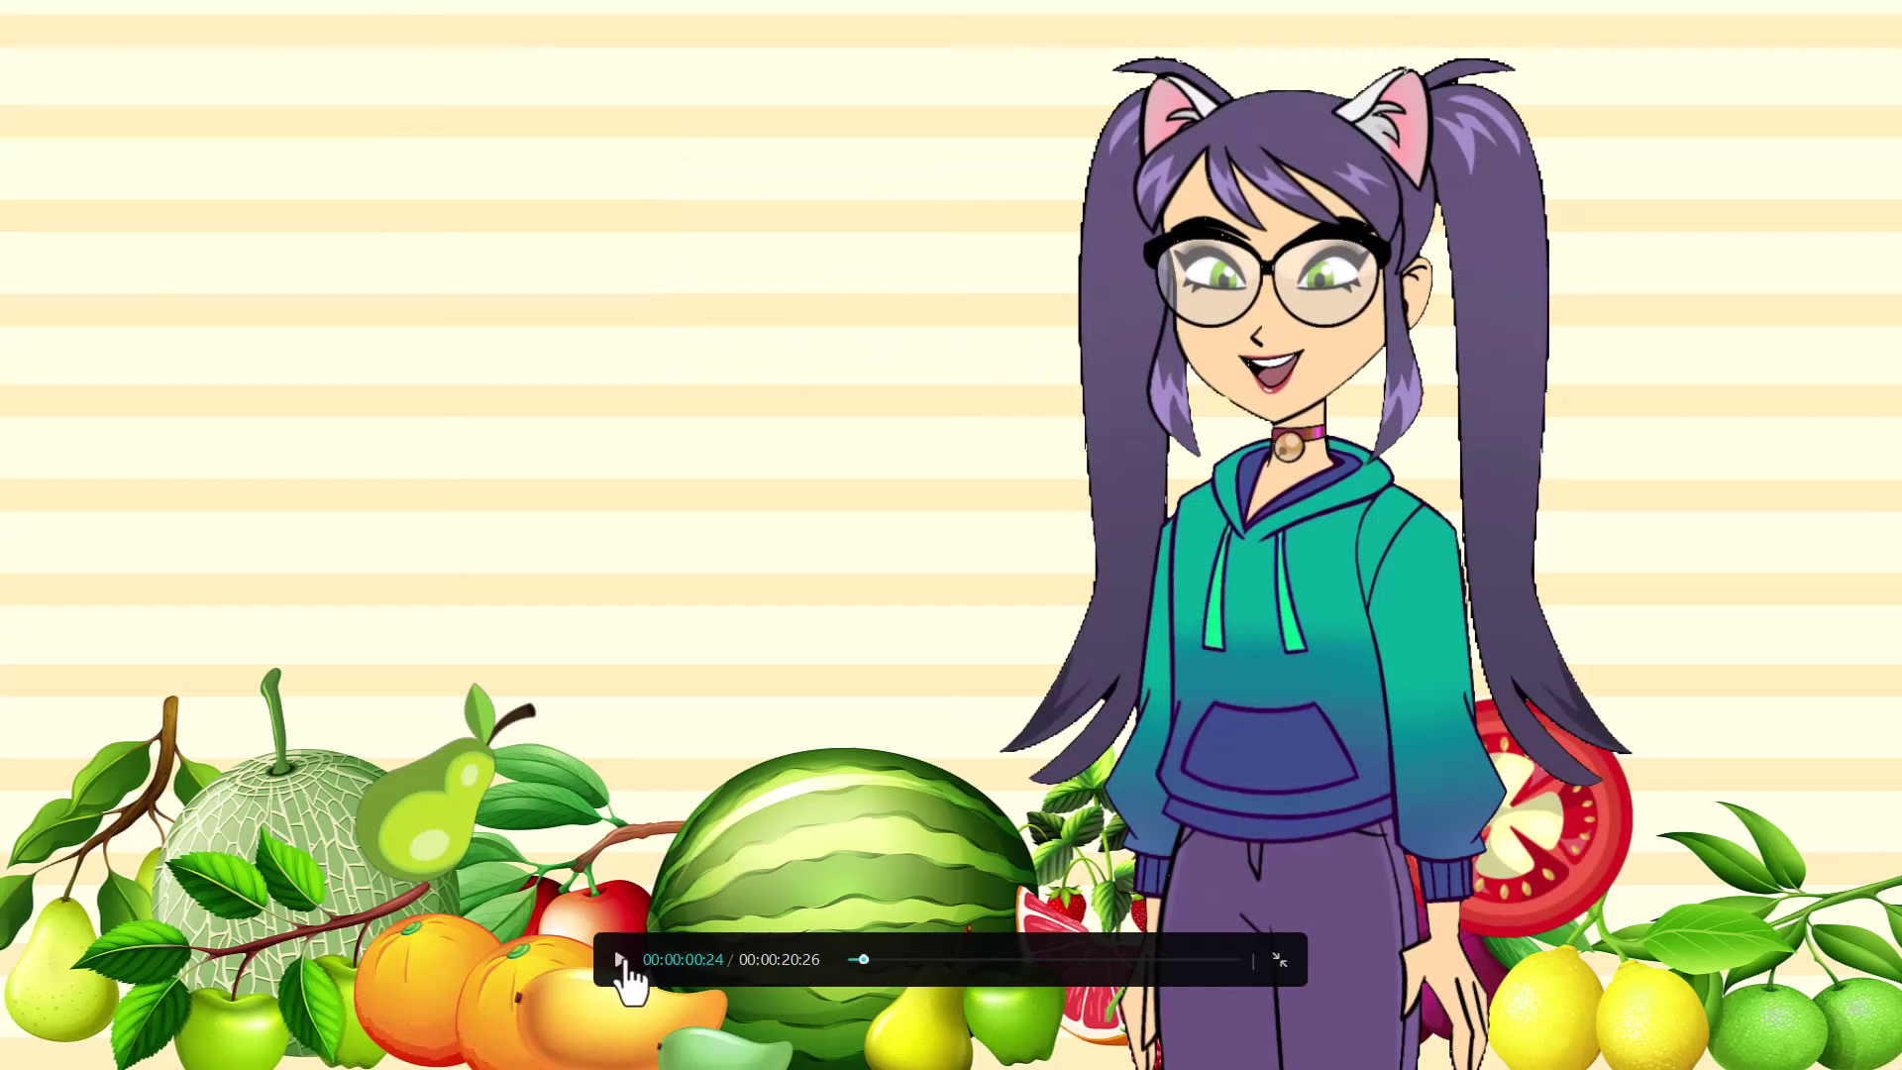
Preview the character's entrance and the fruit animations in full screen, then play the composition in the editor.
click(621, 959)
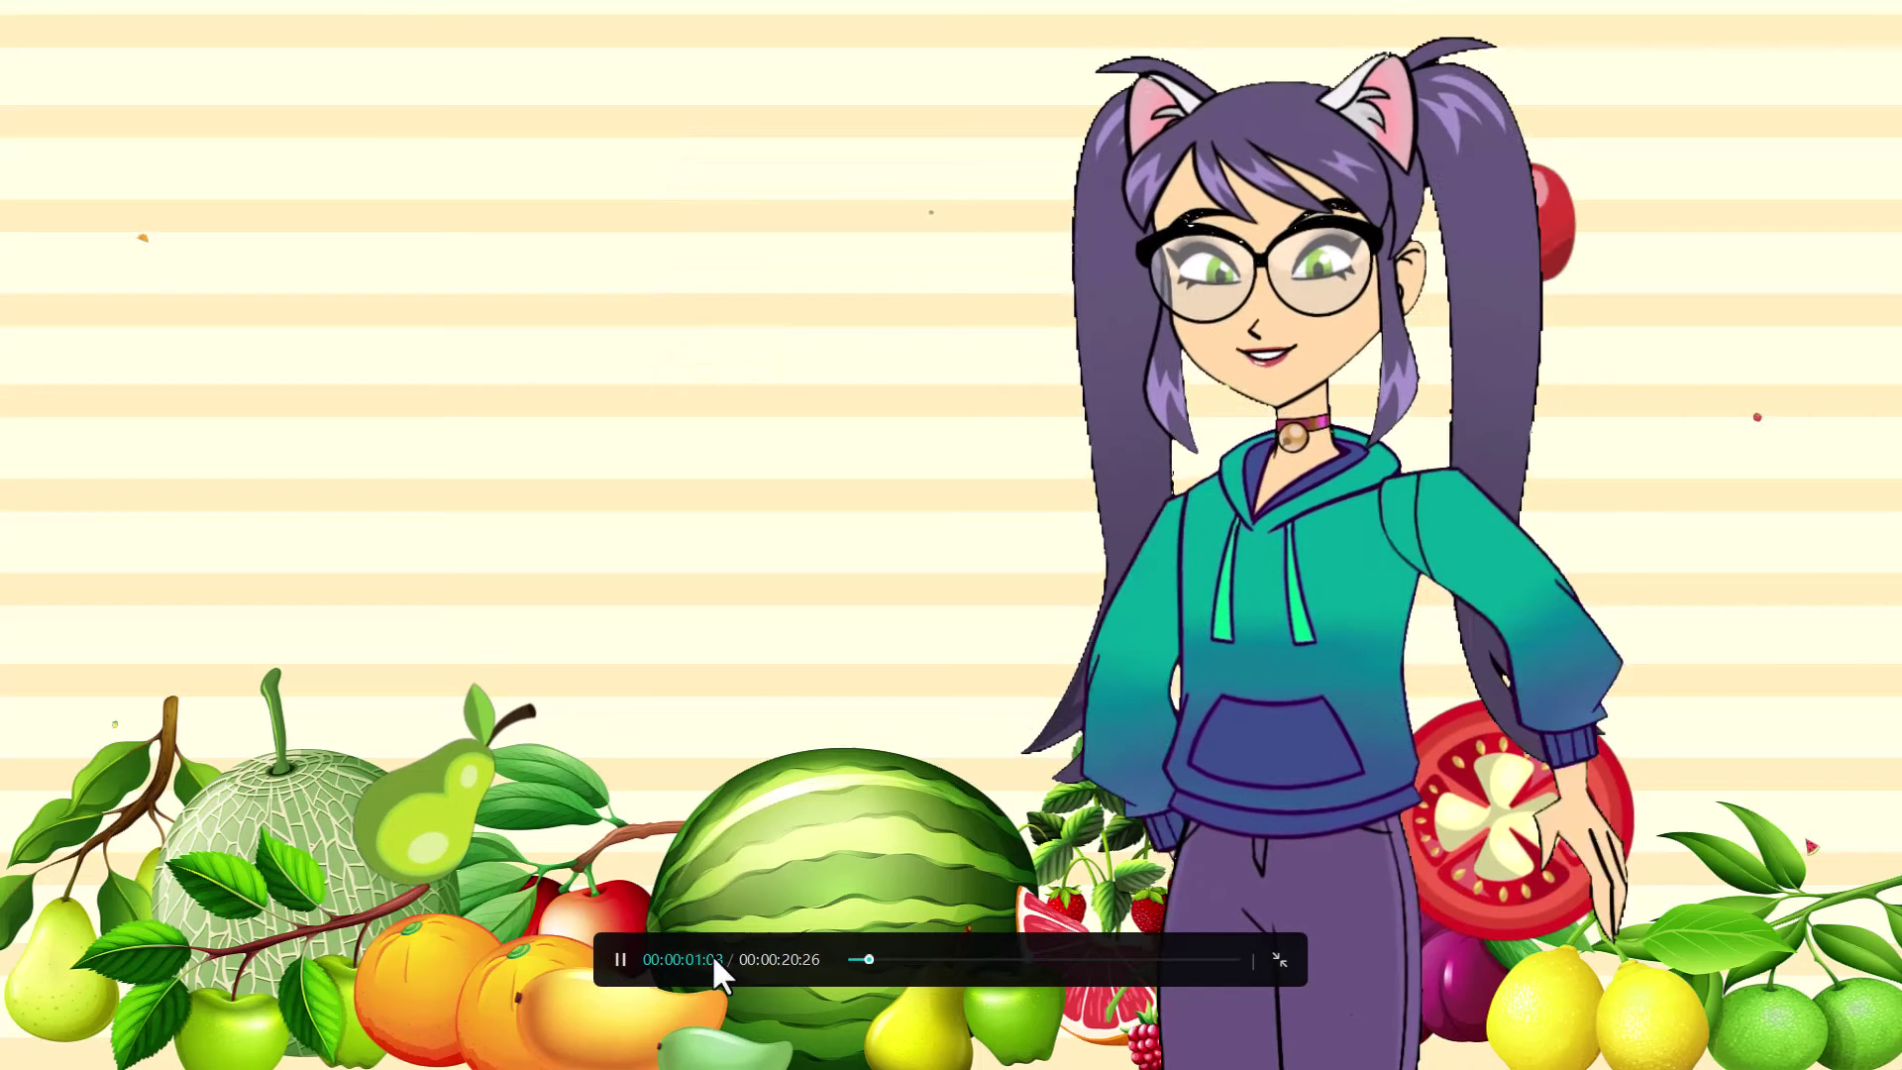
click(930, 958)
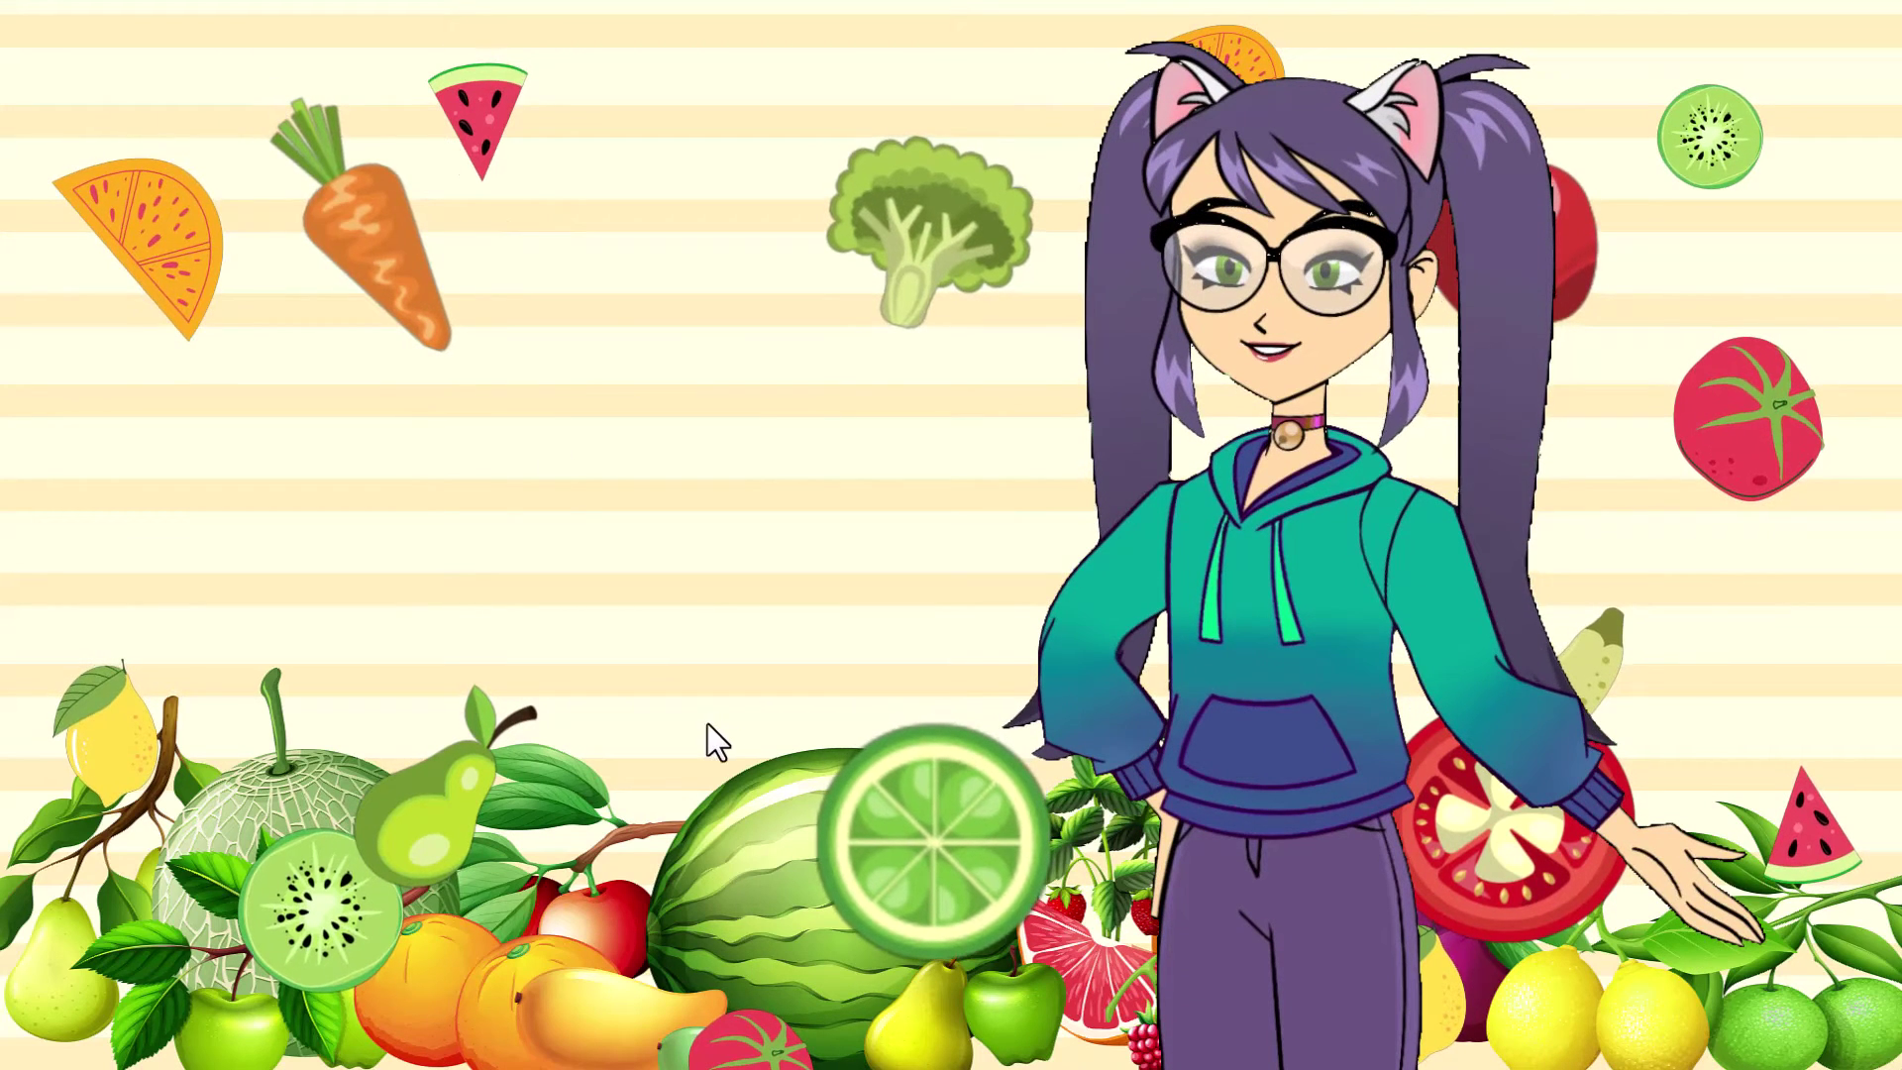
key(Escape)
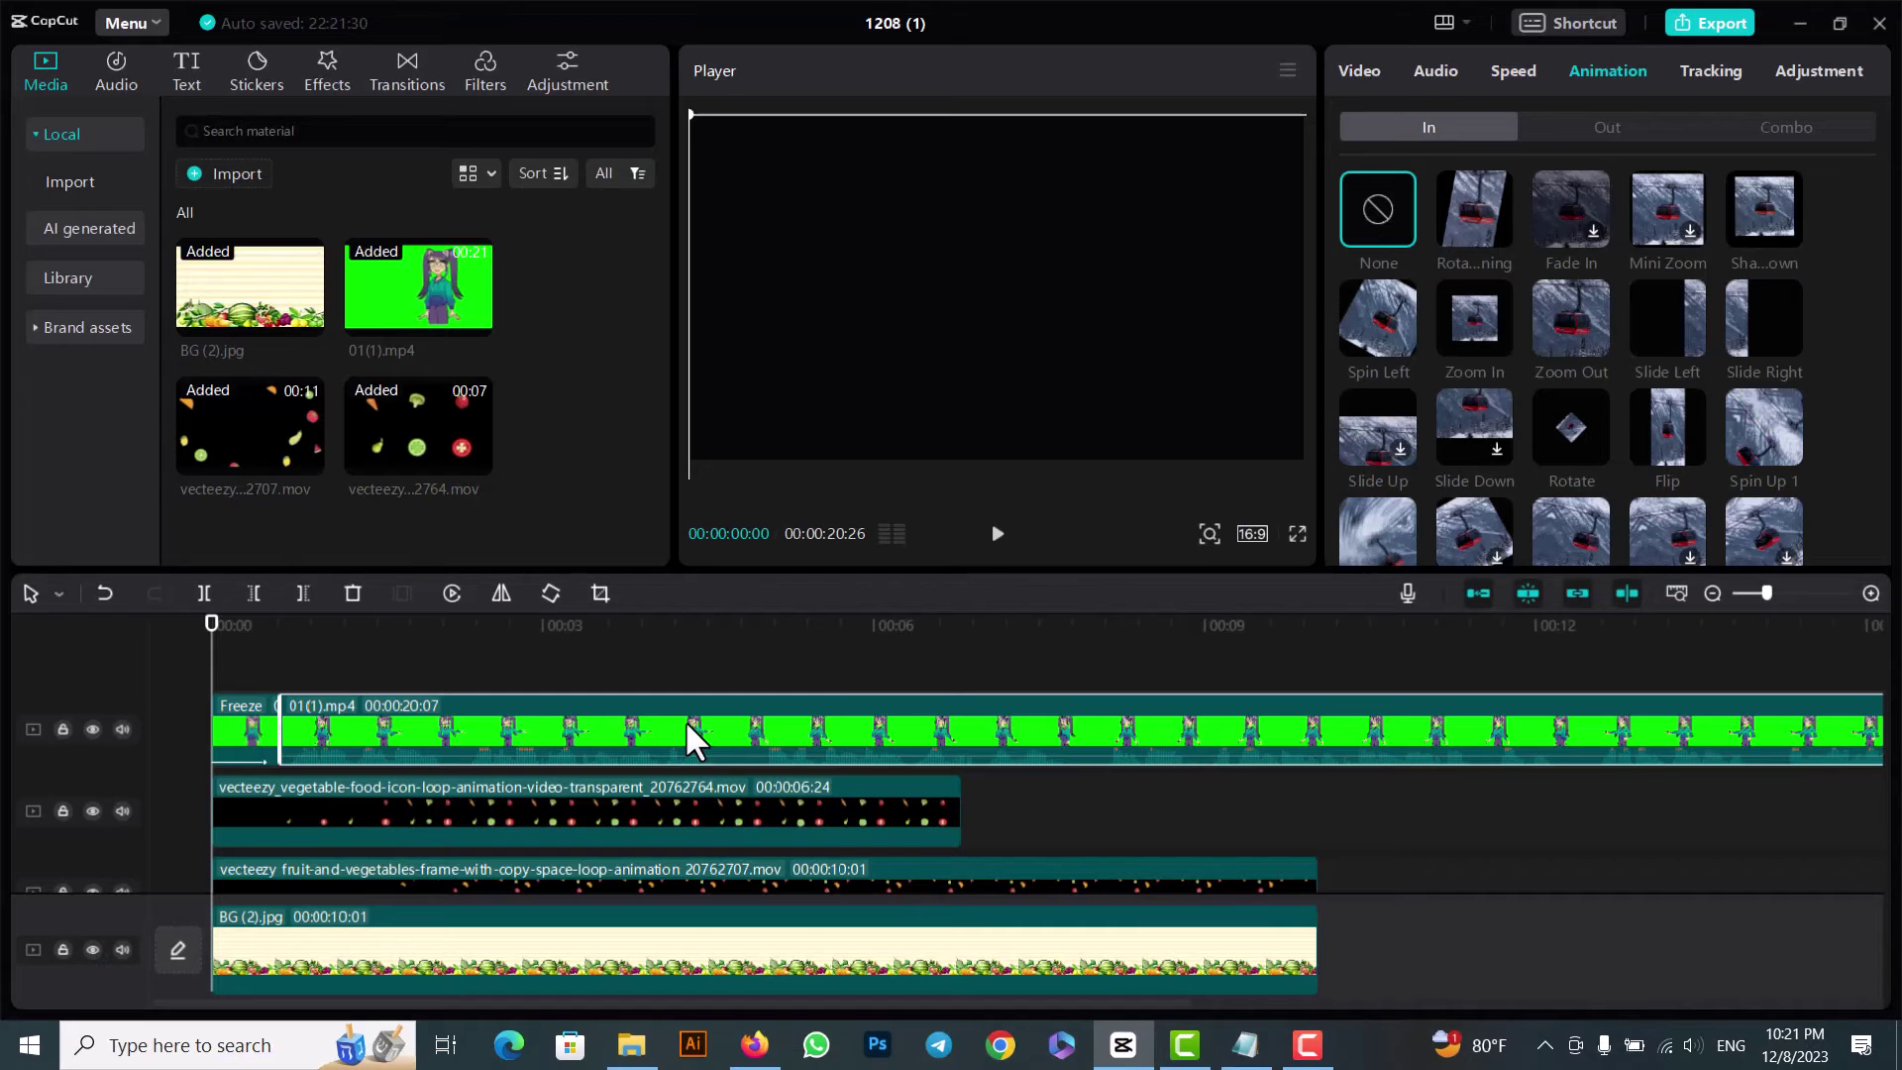
click(999, 535)
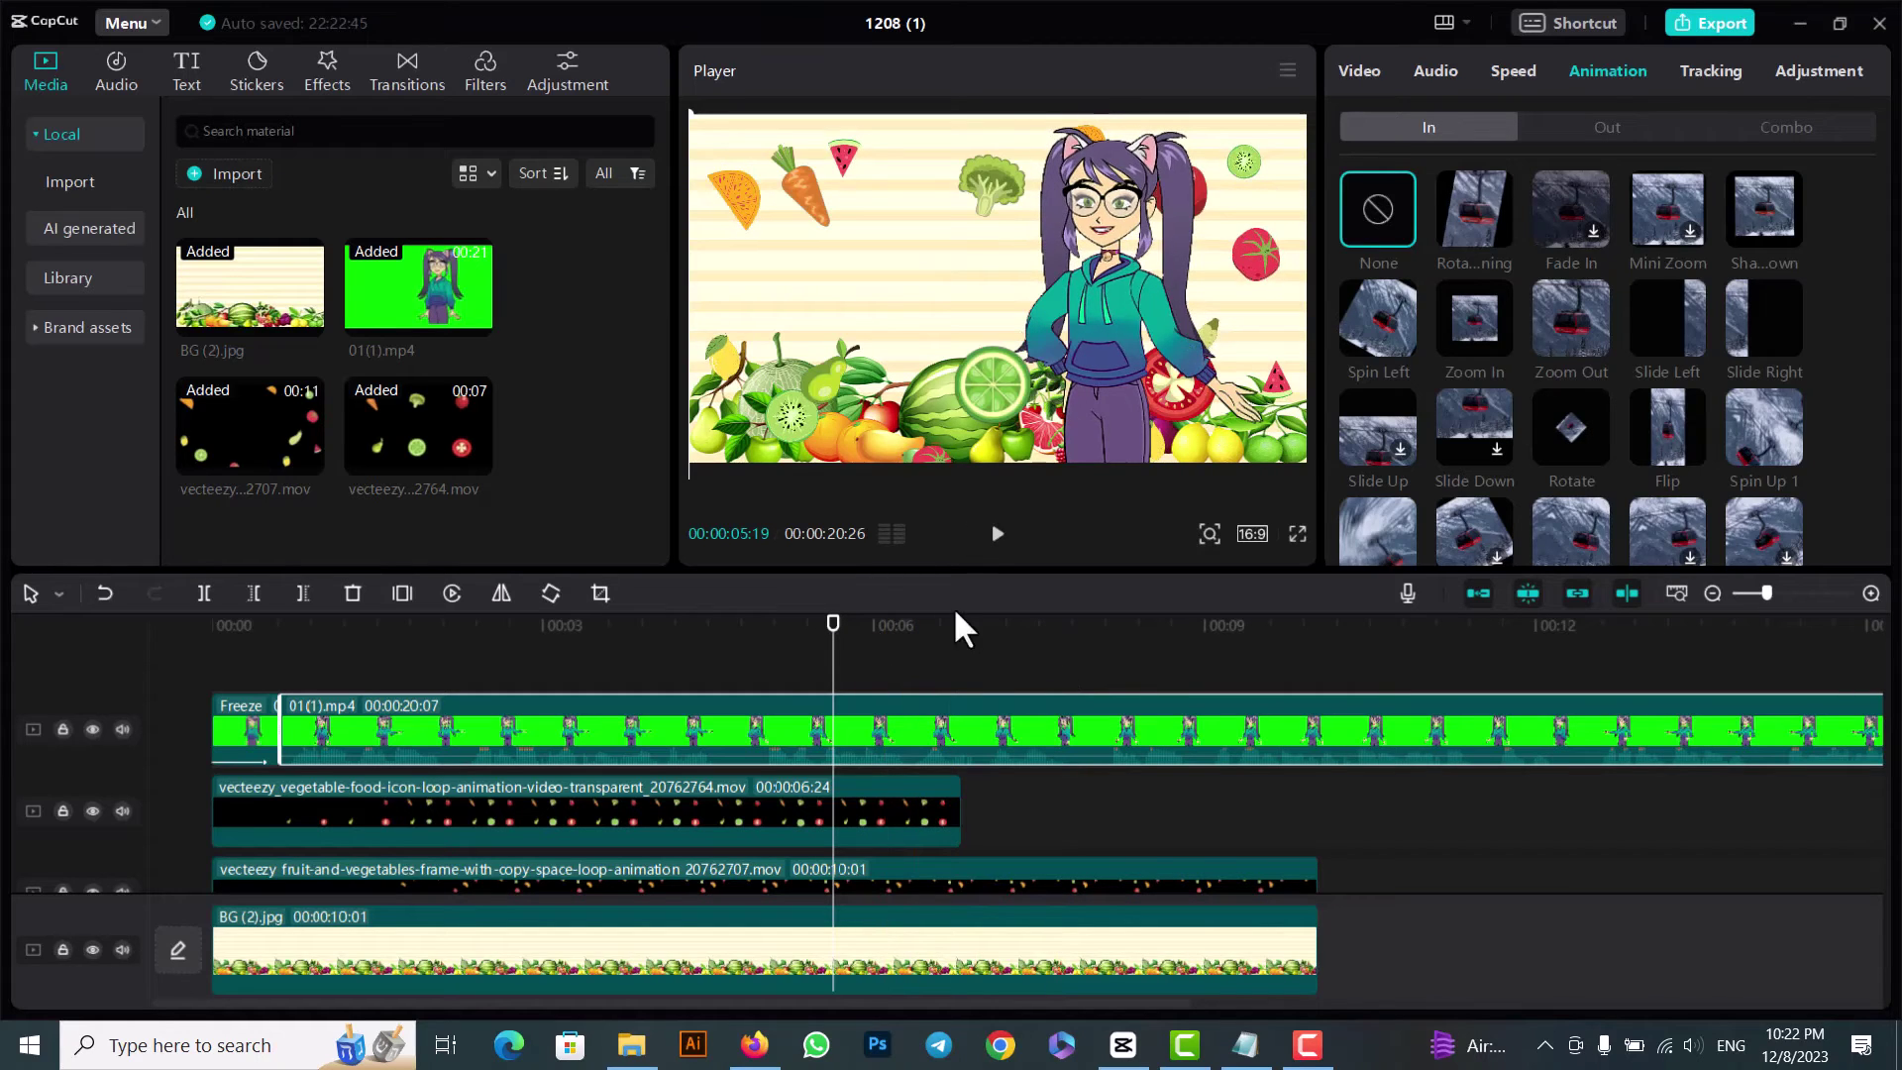
Repeat the vegetable-food-icon animation along its track and trim the last copy to end with the character clip.
click(1713, 593)
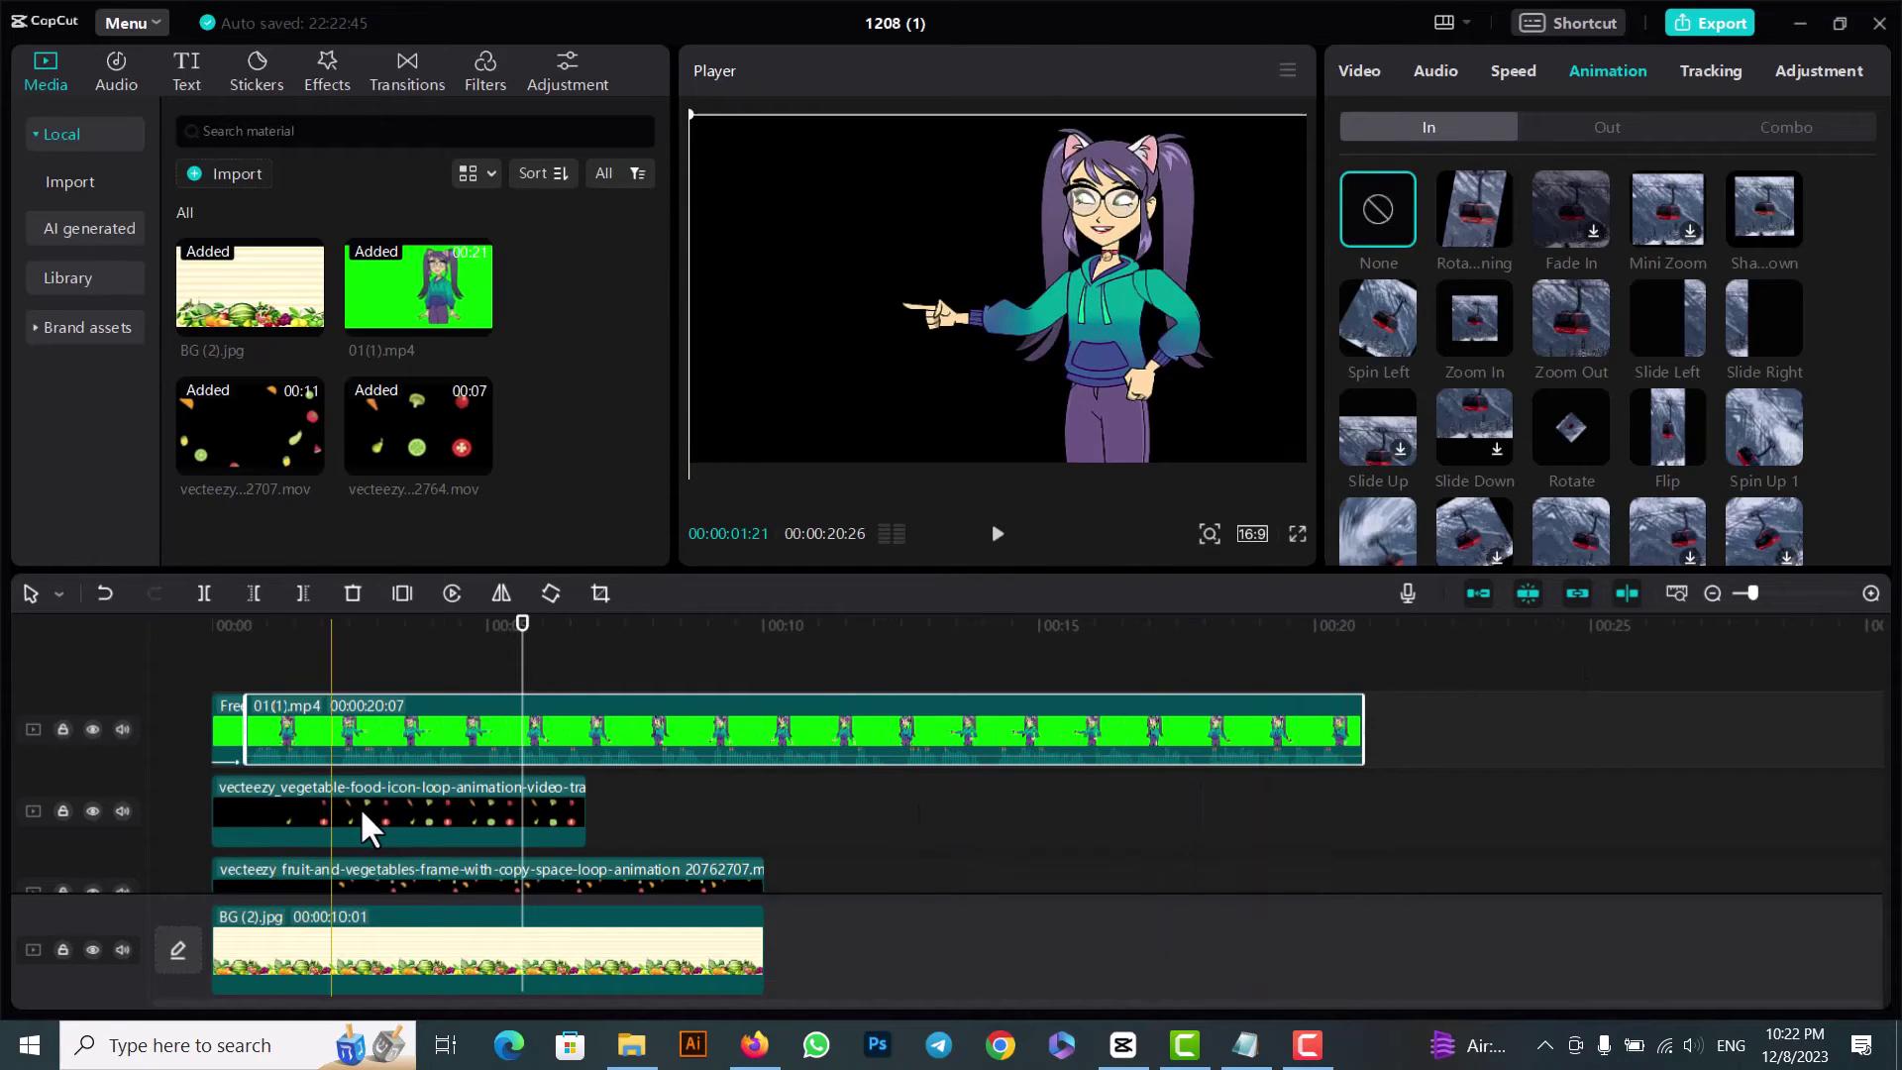
click(367, 812)
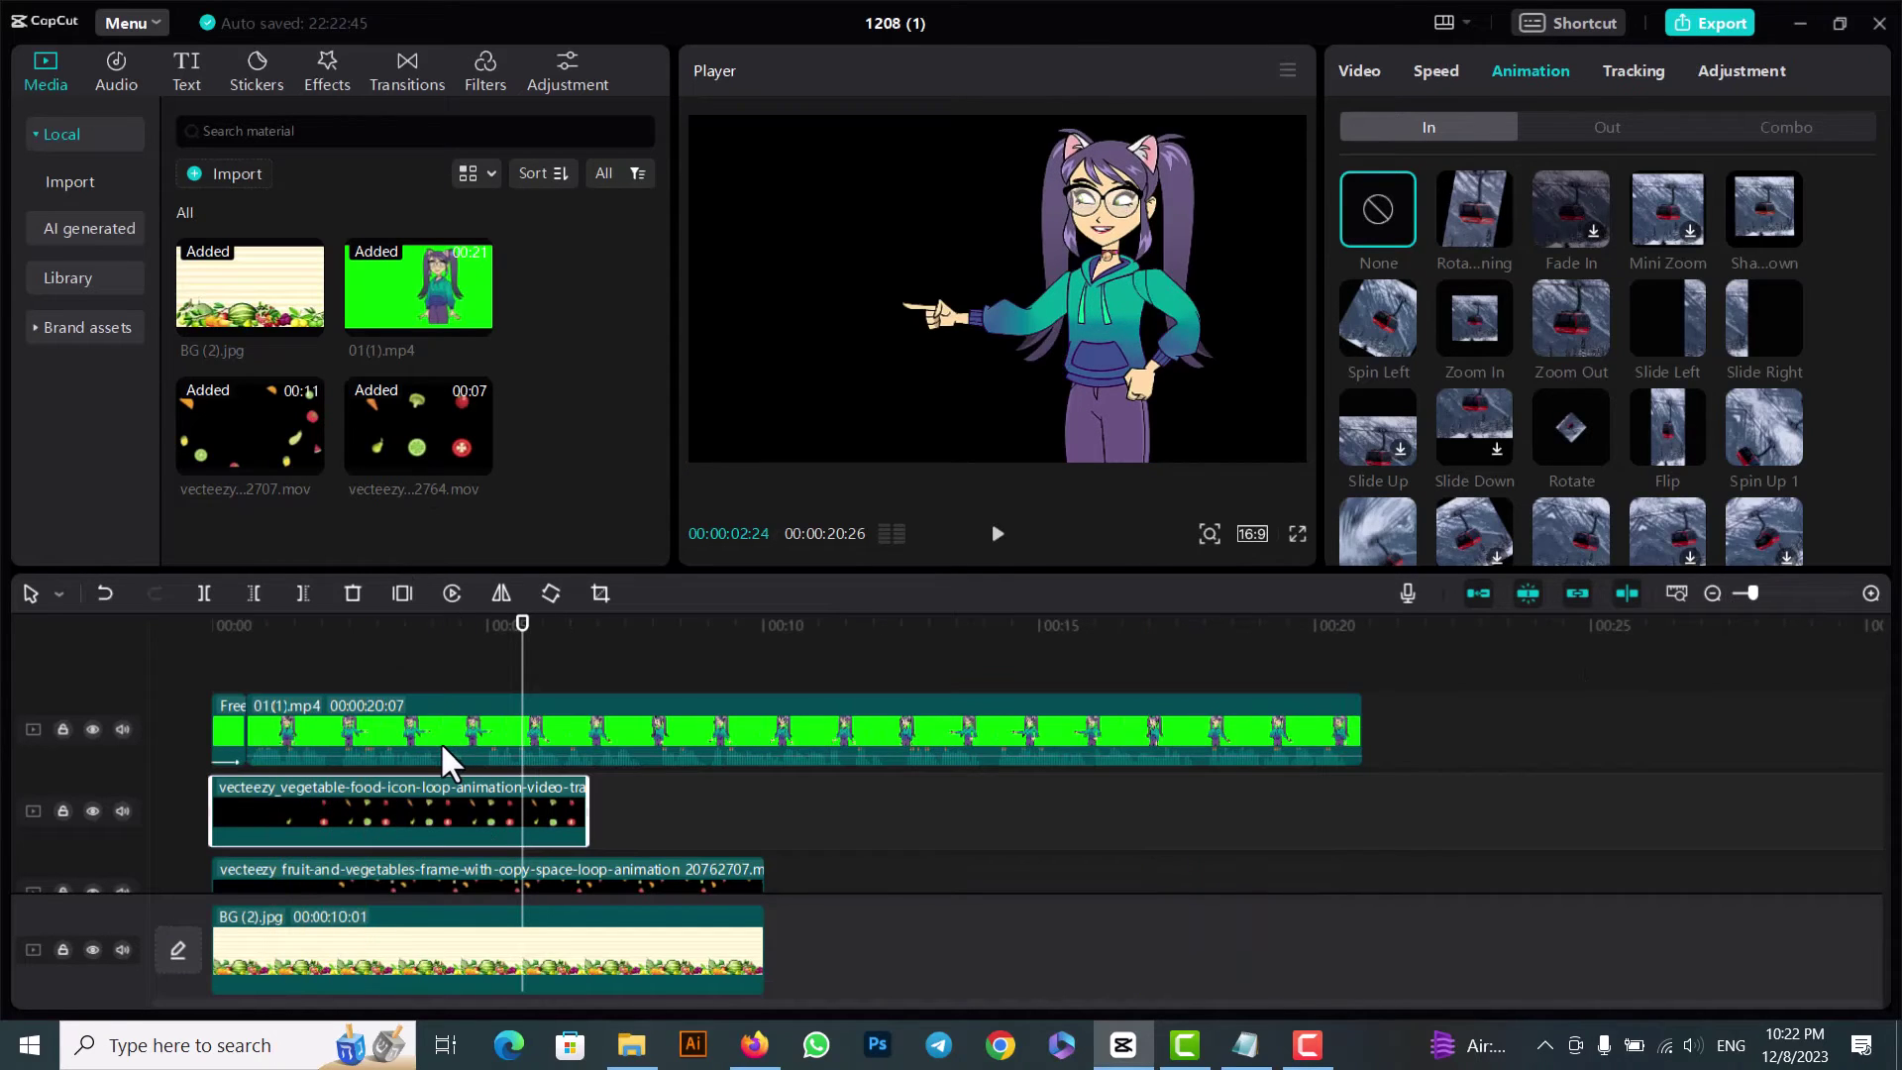
drag(482, 777, 834, 867)
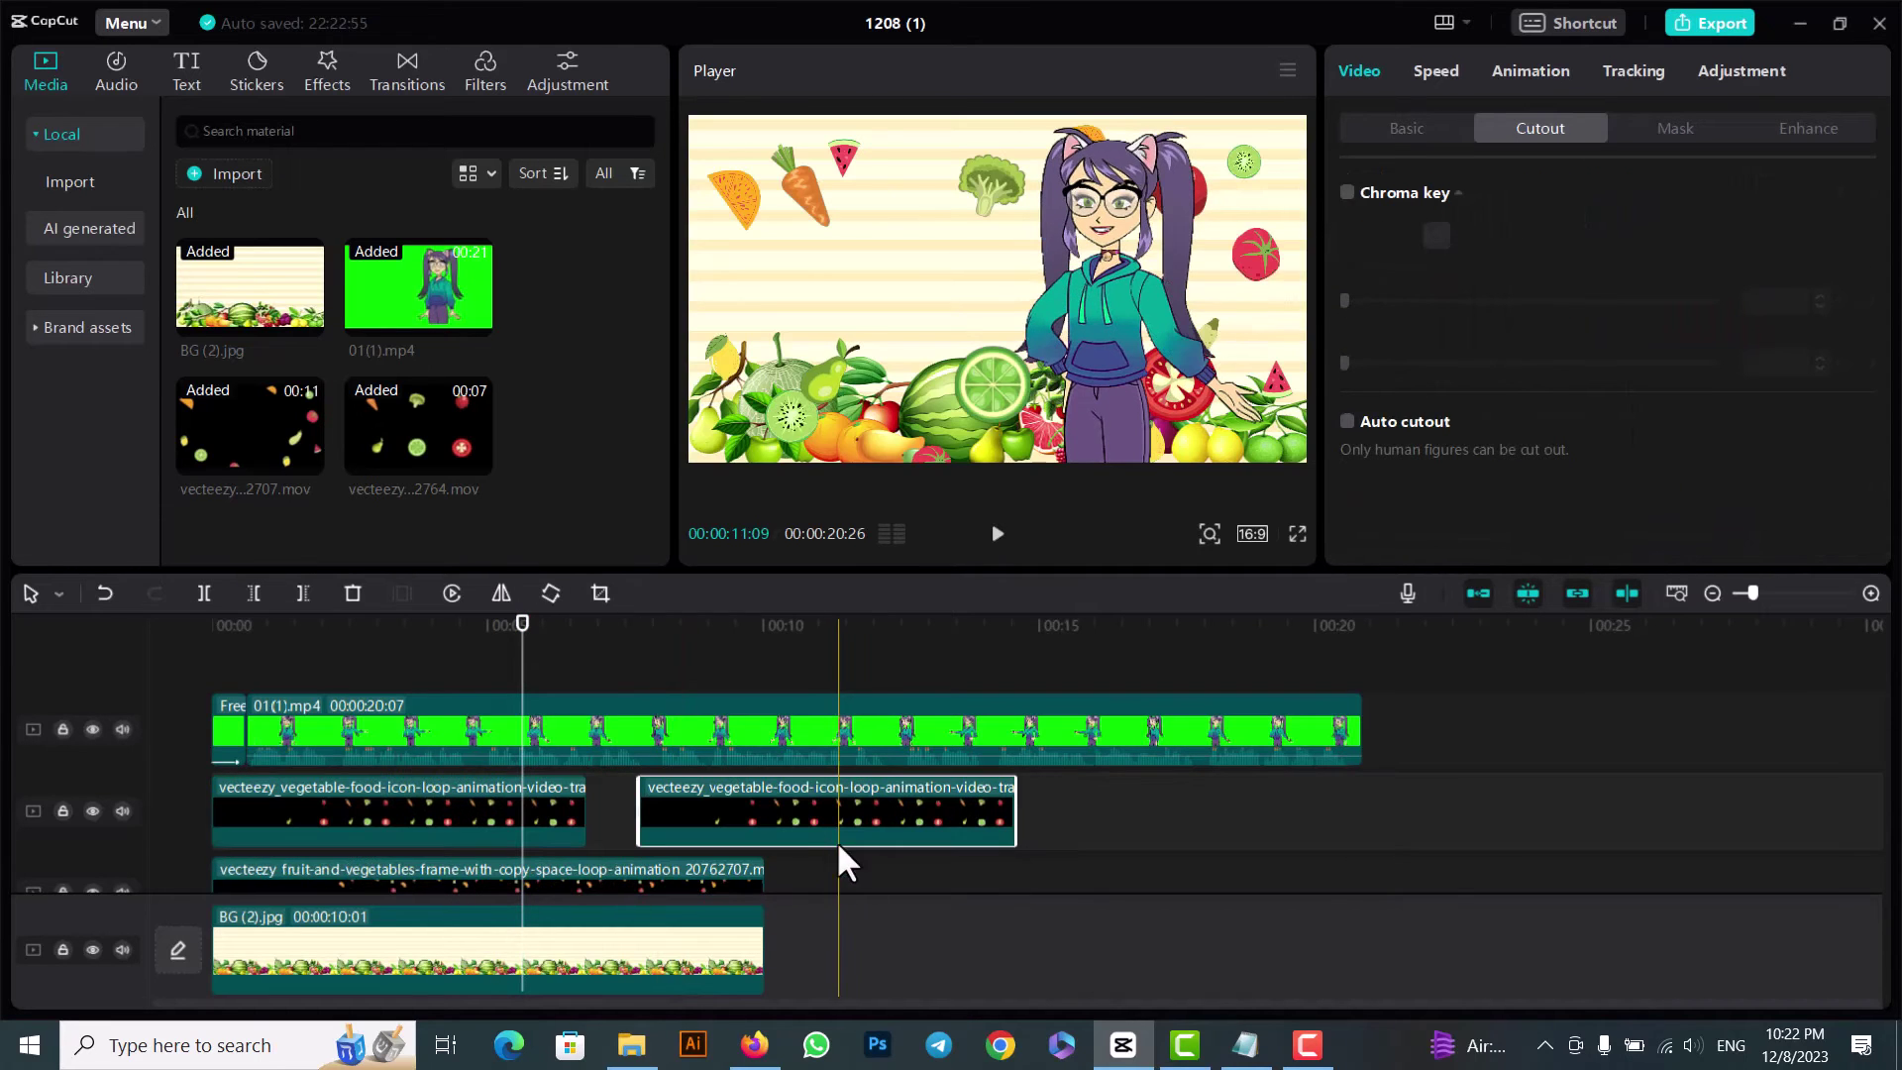
click(775, 624)
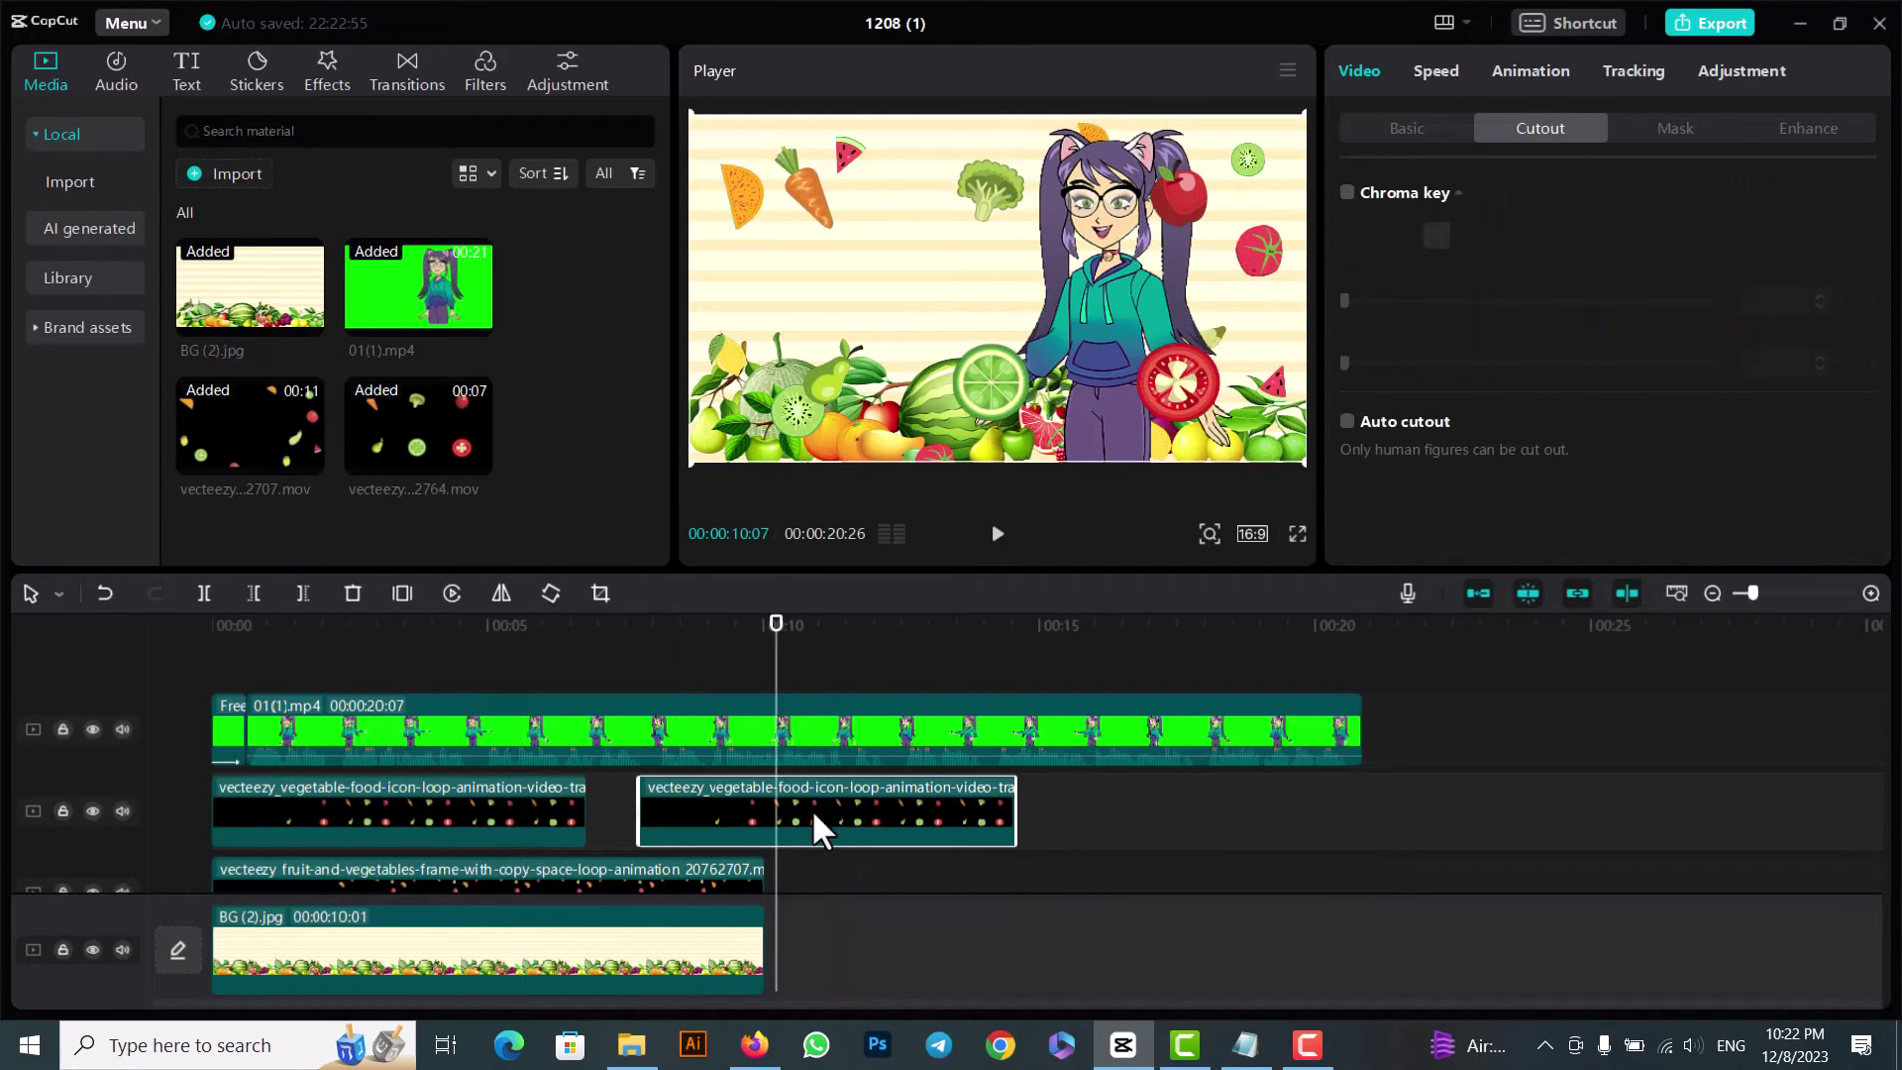
key(ctrl+v)
drag(1110, 750, 1394, 733)
drag(1541, 745, 1360, 743)
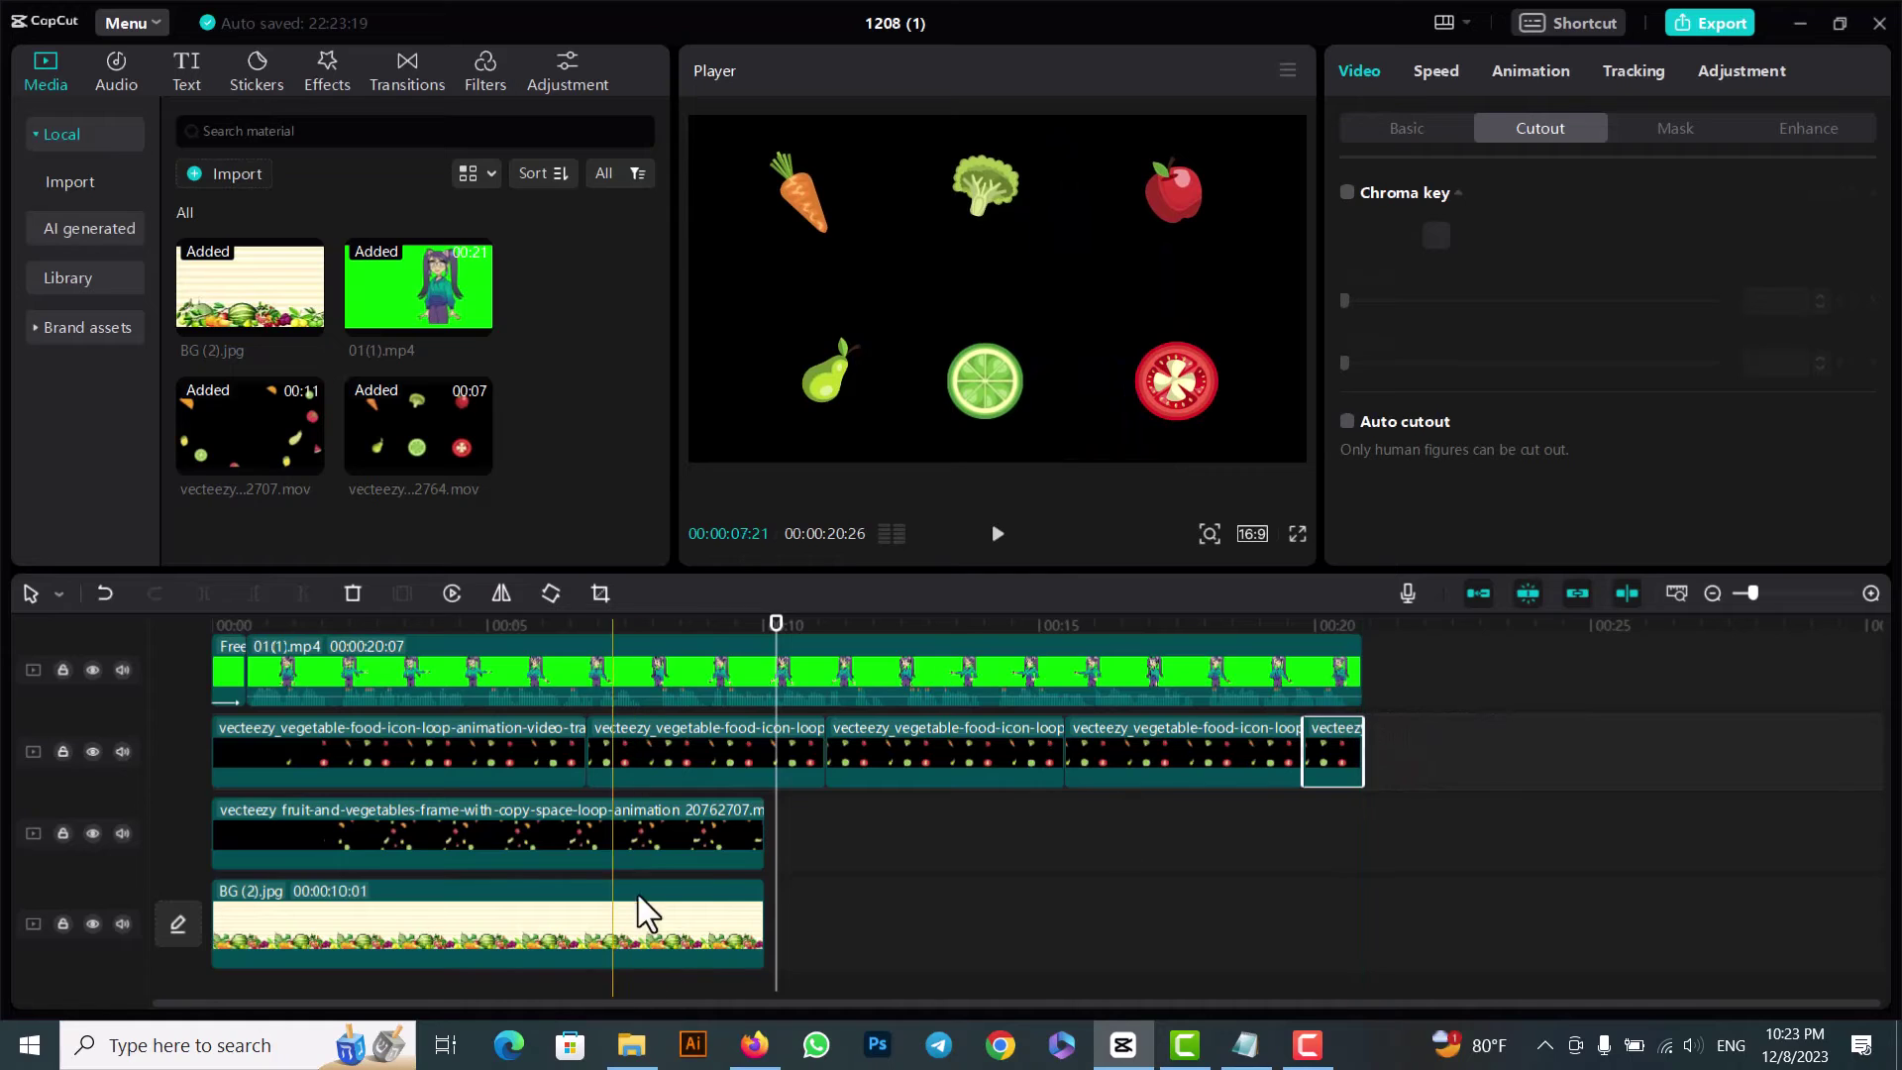
Extend BG (2).jpg to 20:26, repeat the fruit-and-vegetables frame animation up to the same end, and check the frame near the end.
drag(759, 917, 792, 918)
drag(1250, 917, 1371, 913)
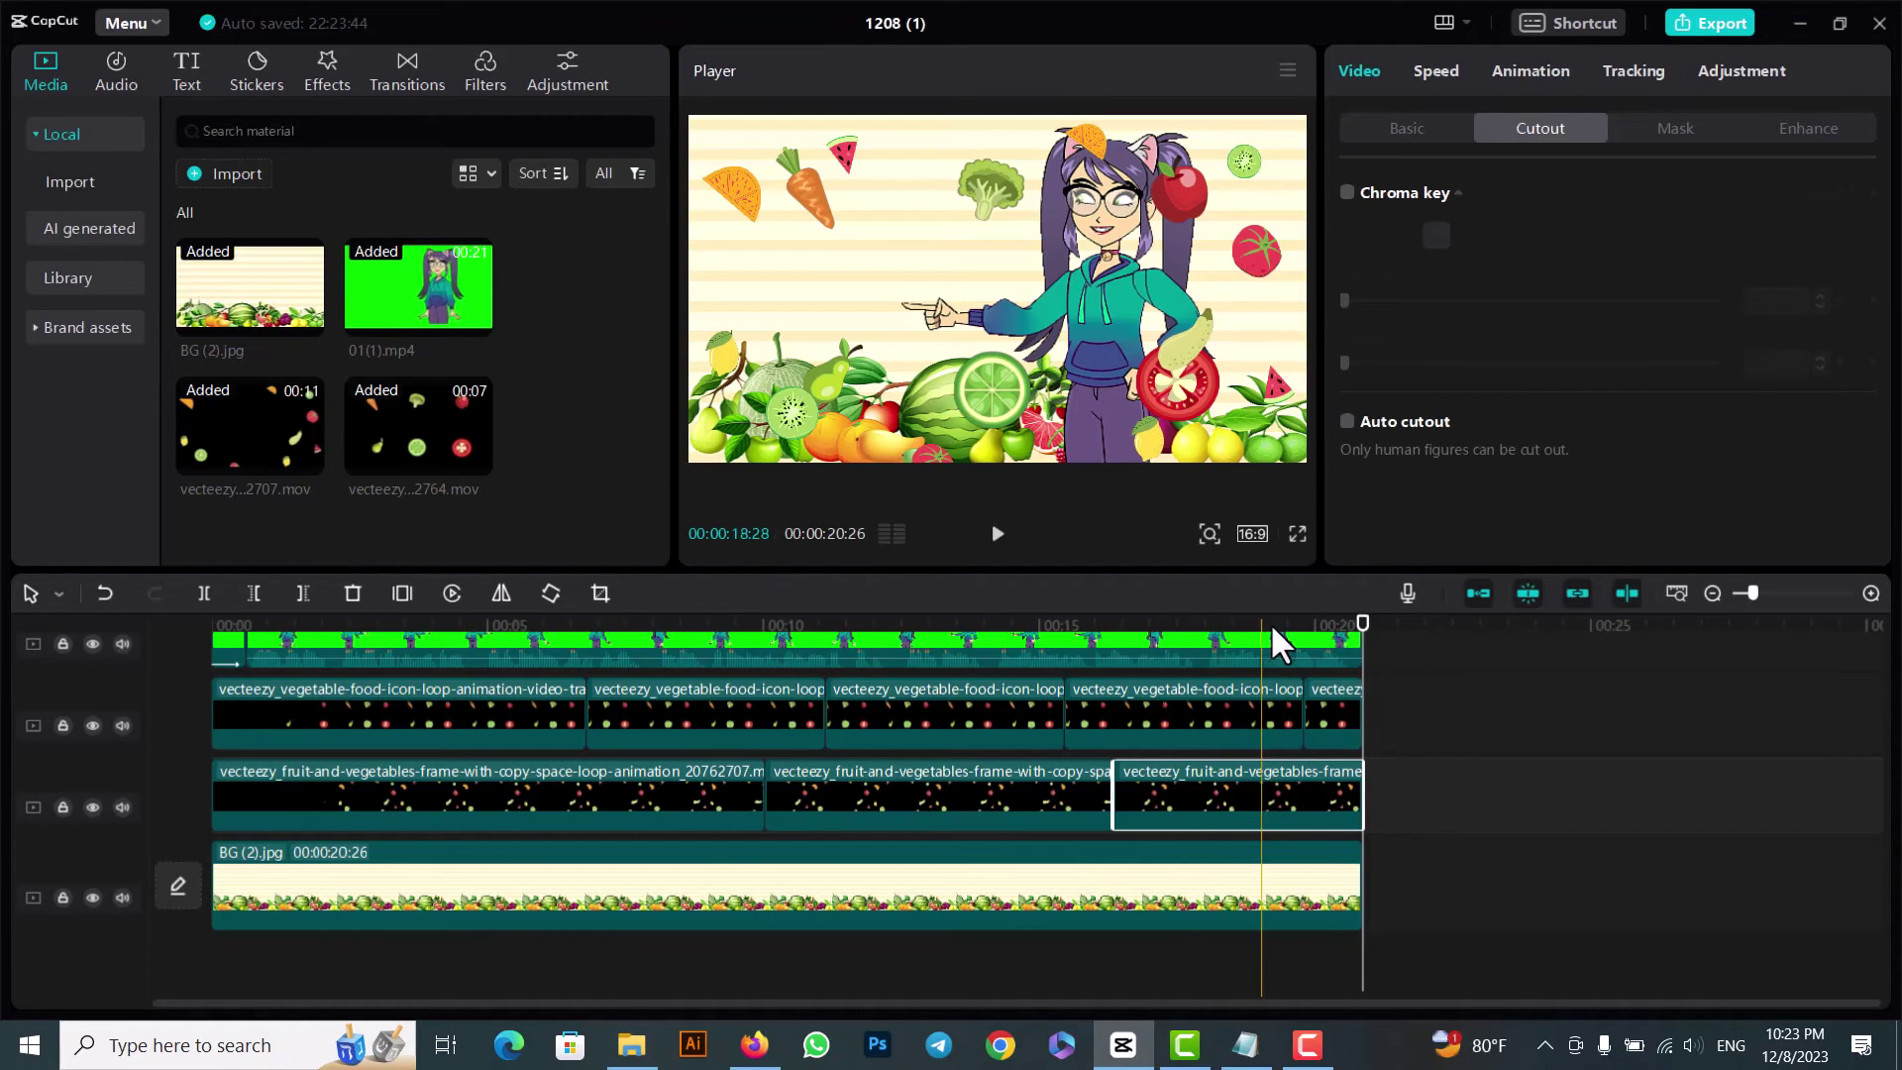
click(1271, 624)
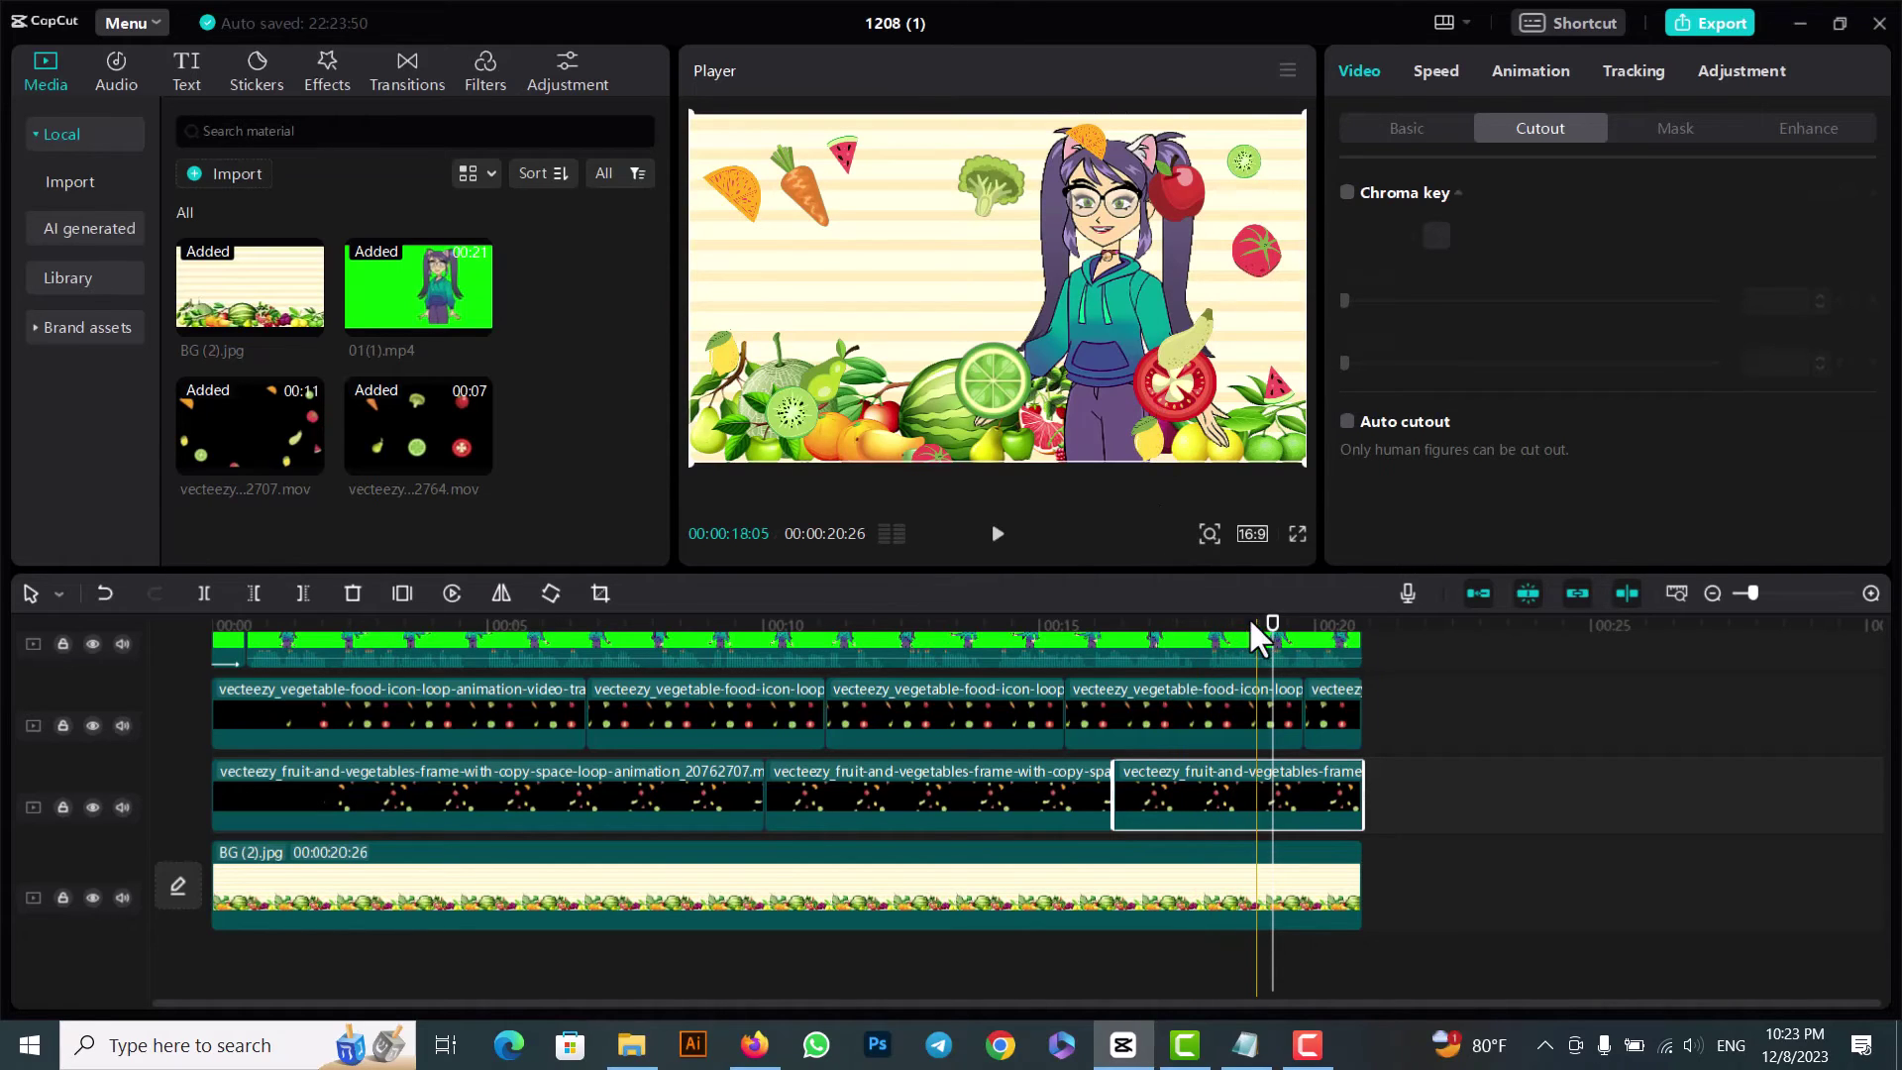
Set the main character clip to layer 3, in front of the fruit and vegetable animations, and check the composition at earlier points.
click(1013, 652)
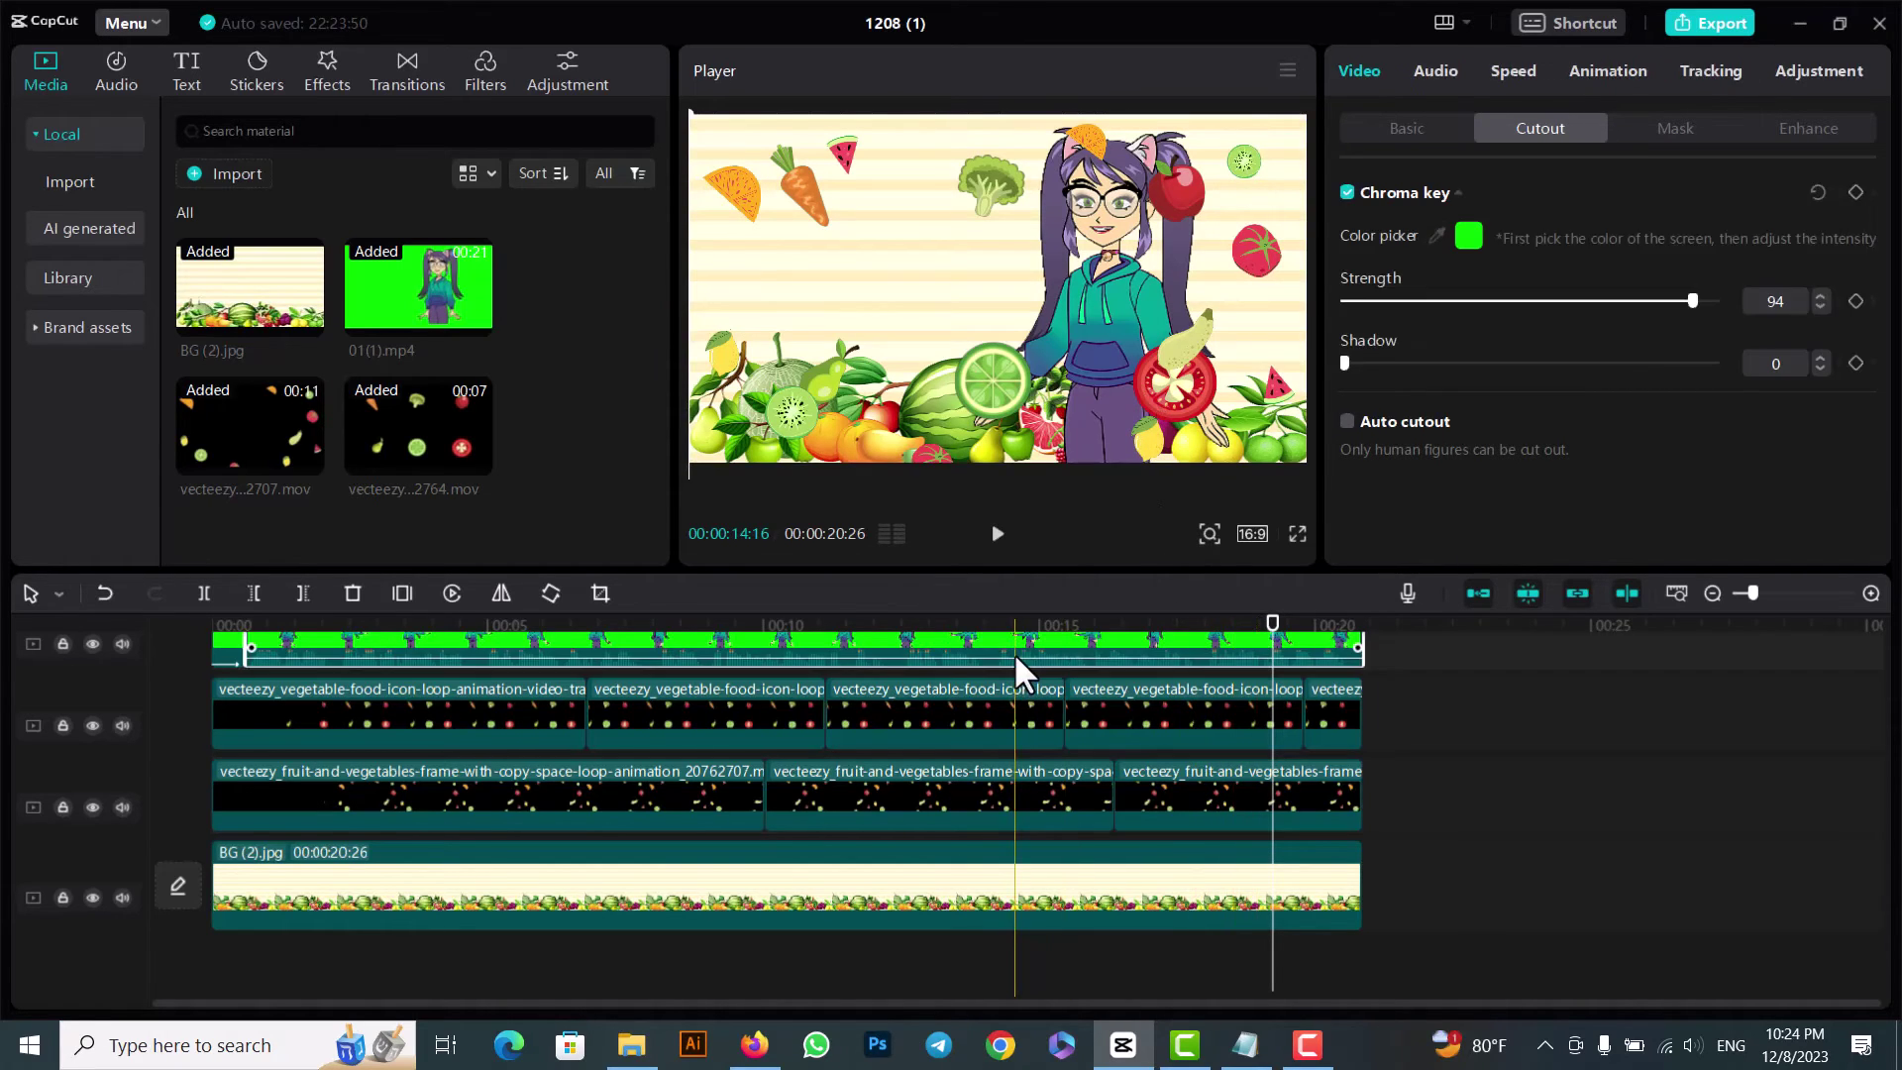
click(1410, 129)
scroll(1513, 456, down, 5)
scroll(1525, 486, down, 2)
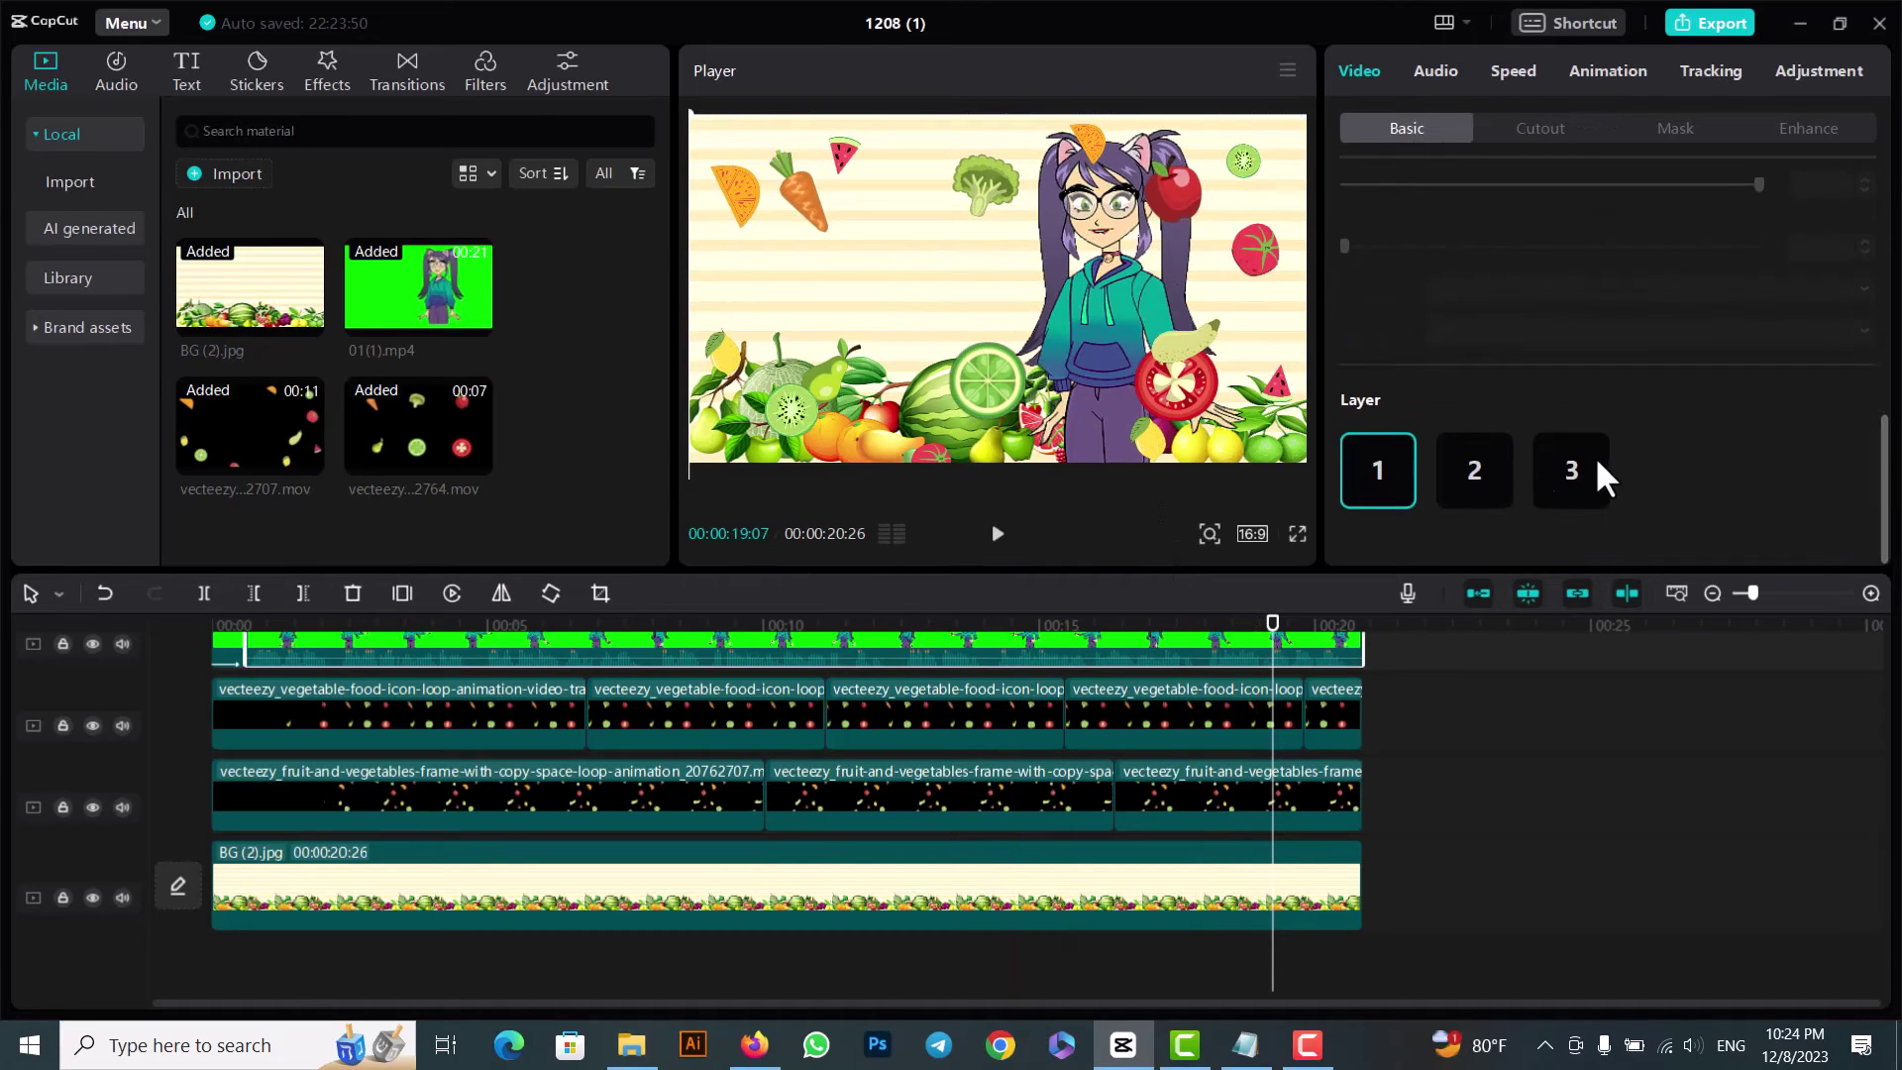
click(1589, 460)
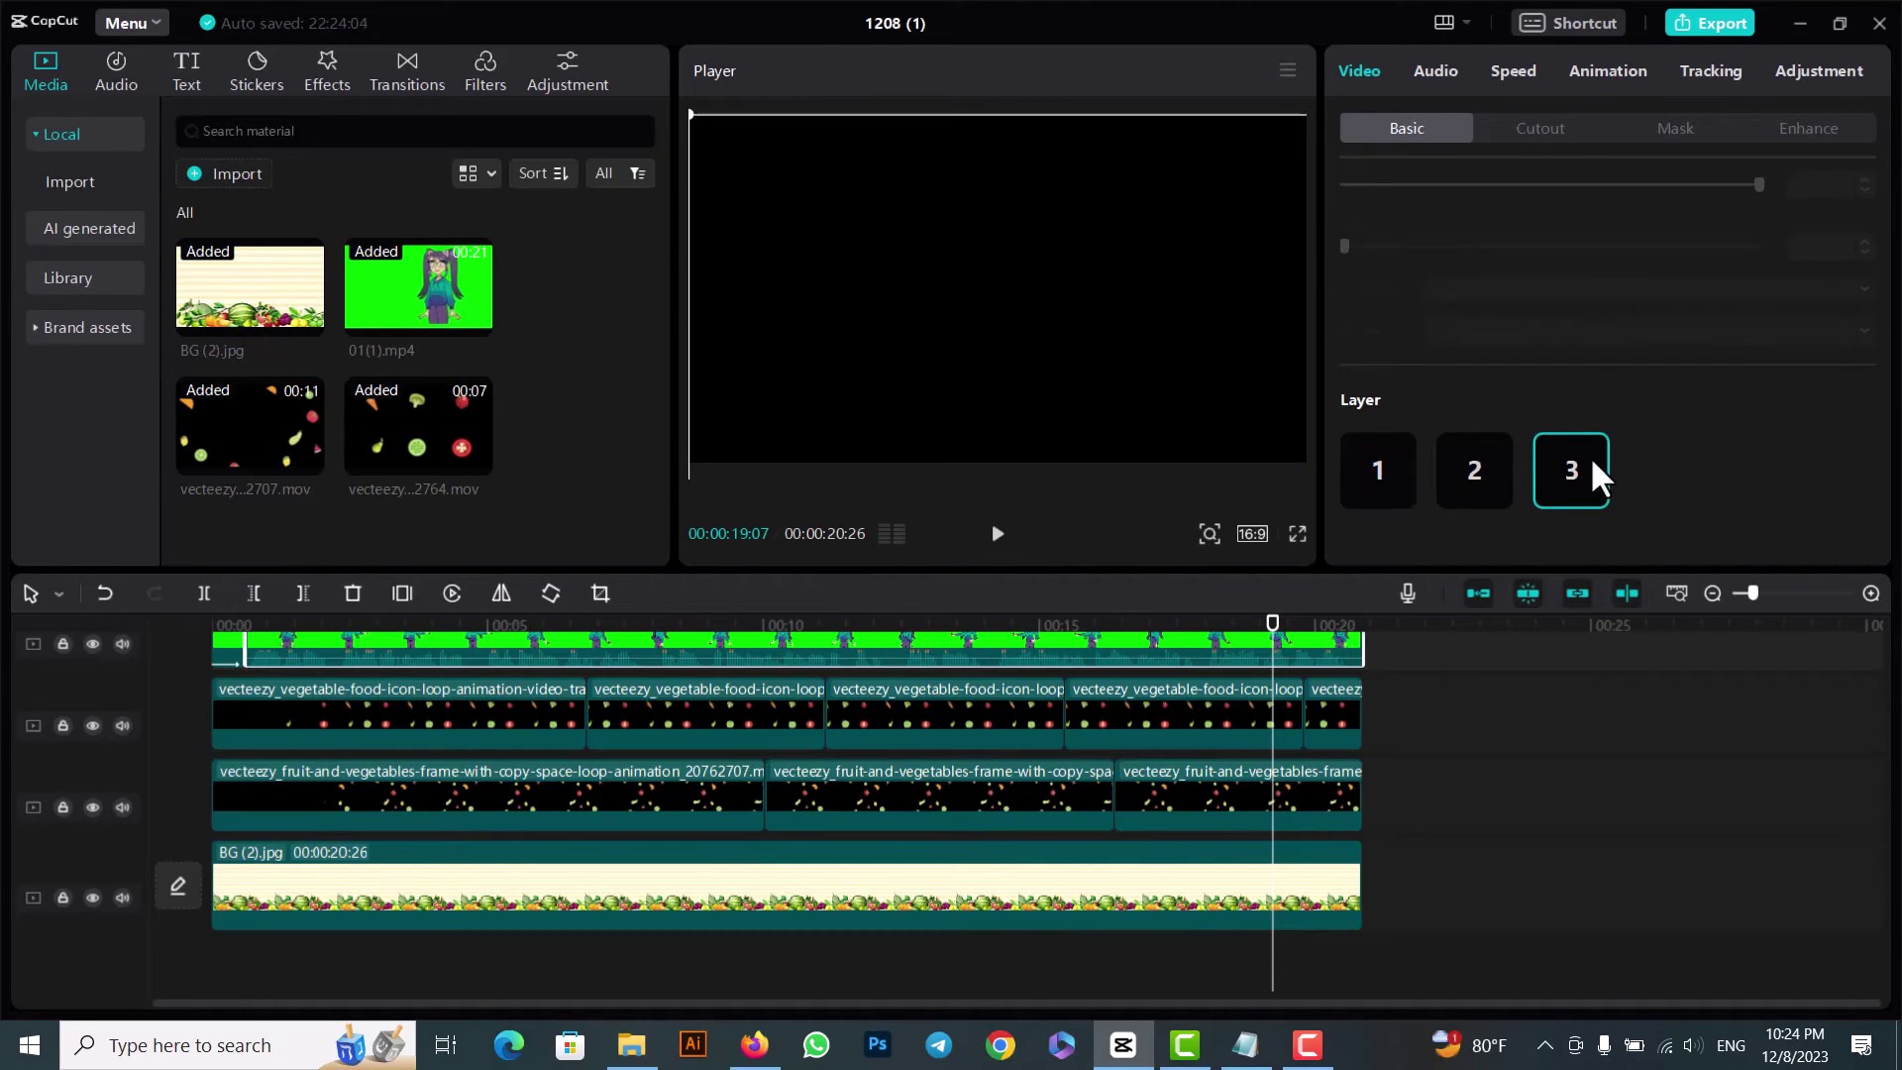
click(1253, 616)
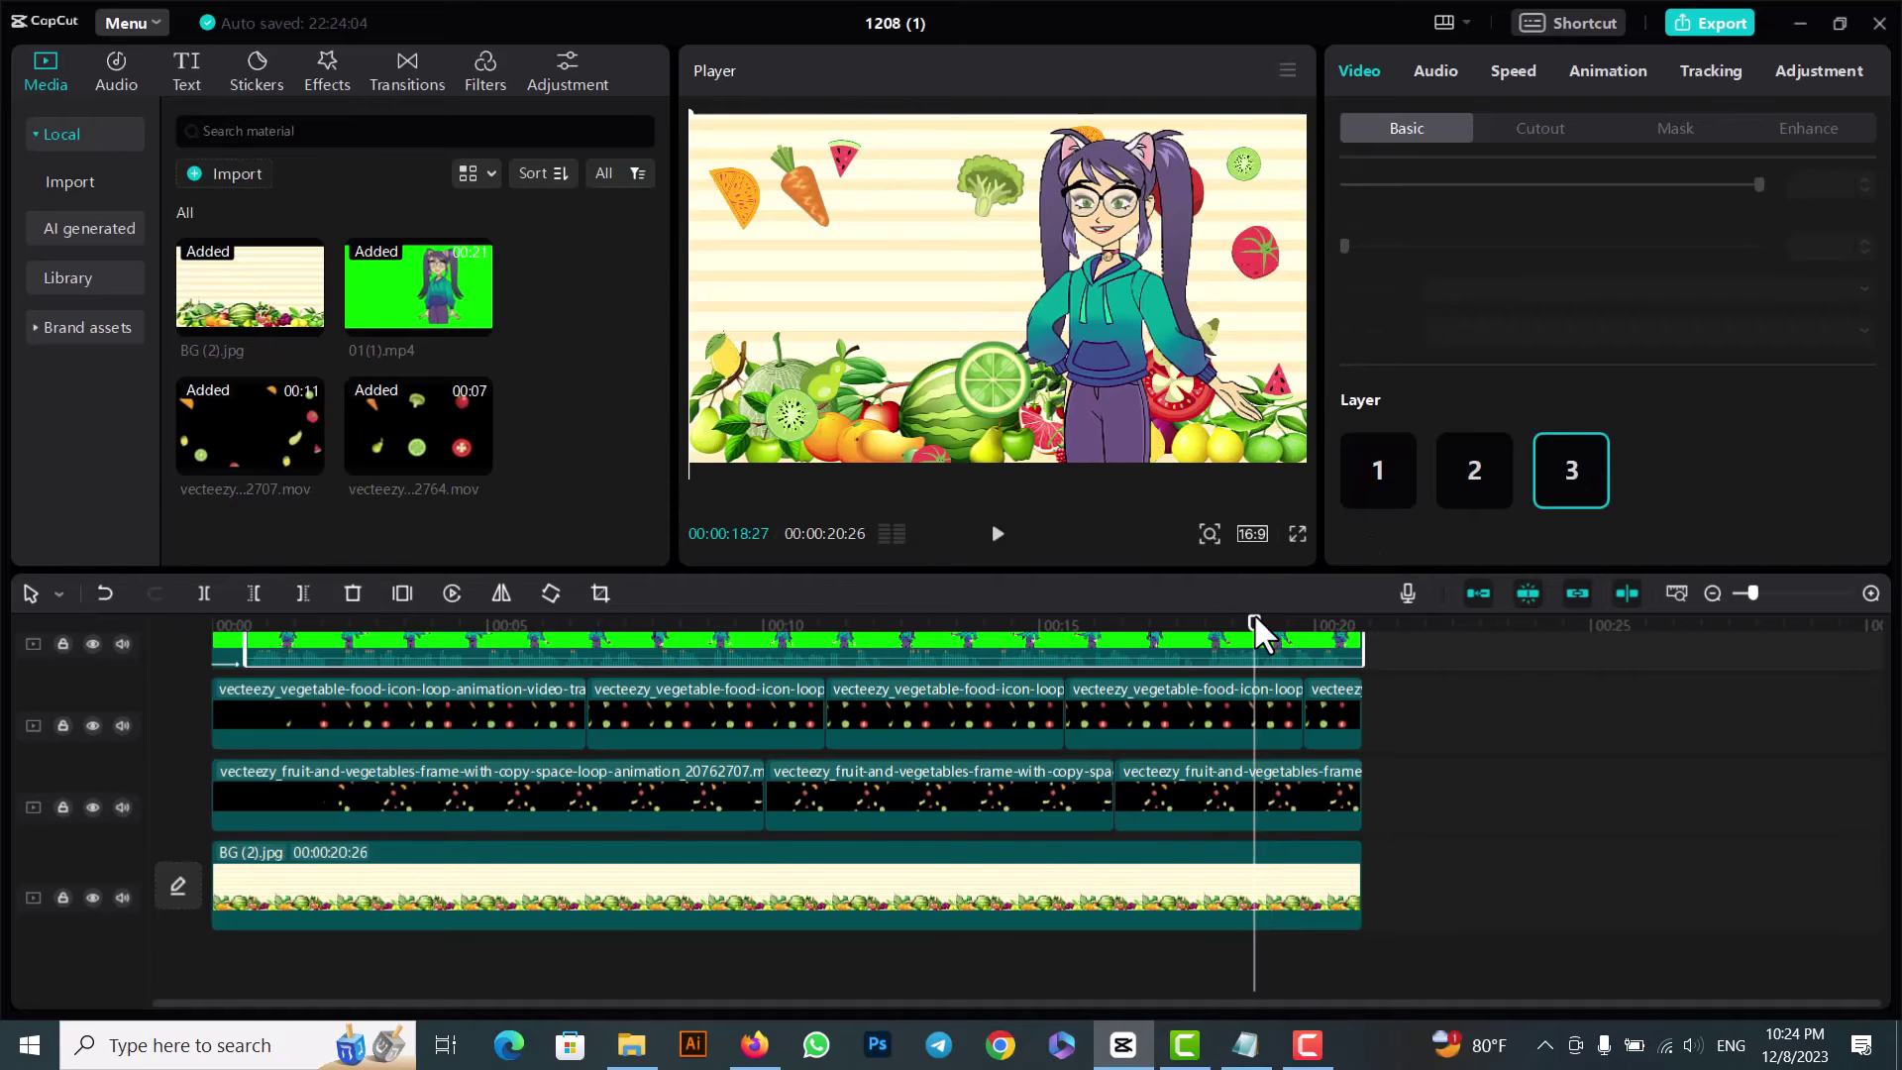
click(915, 622)
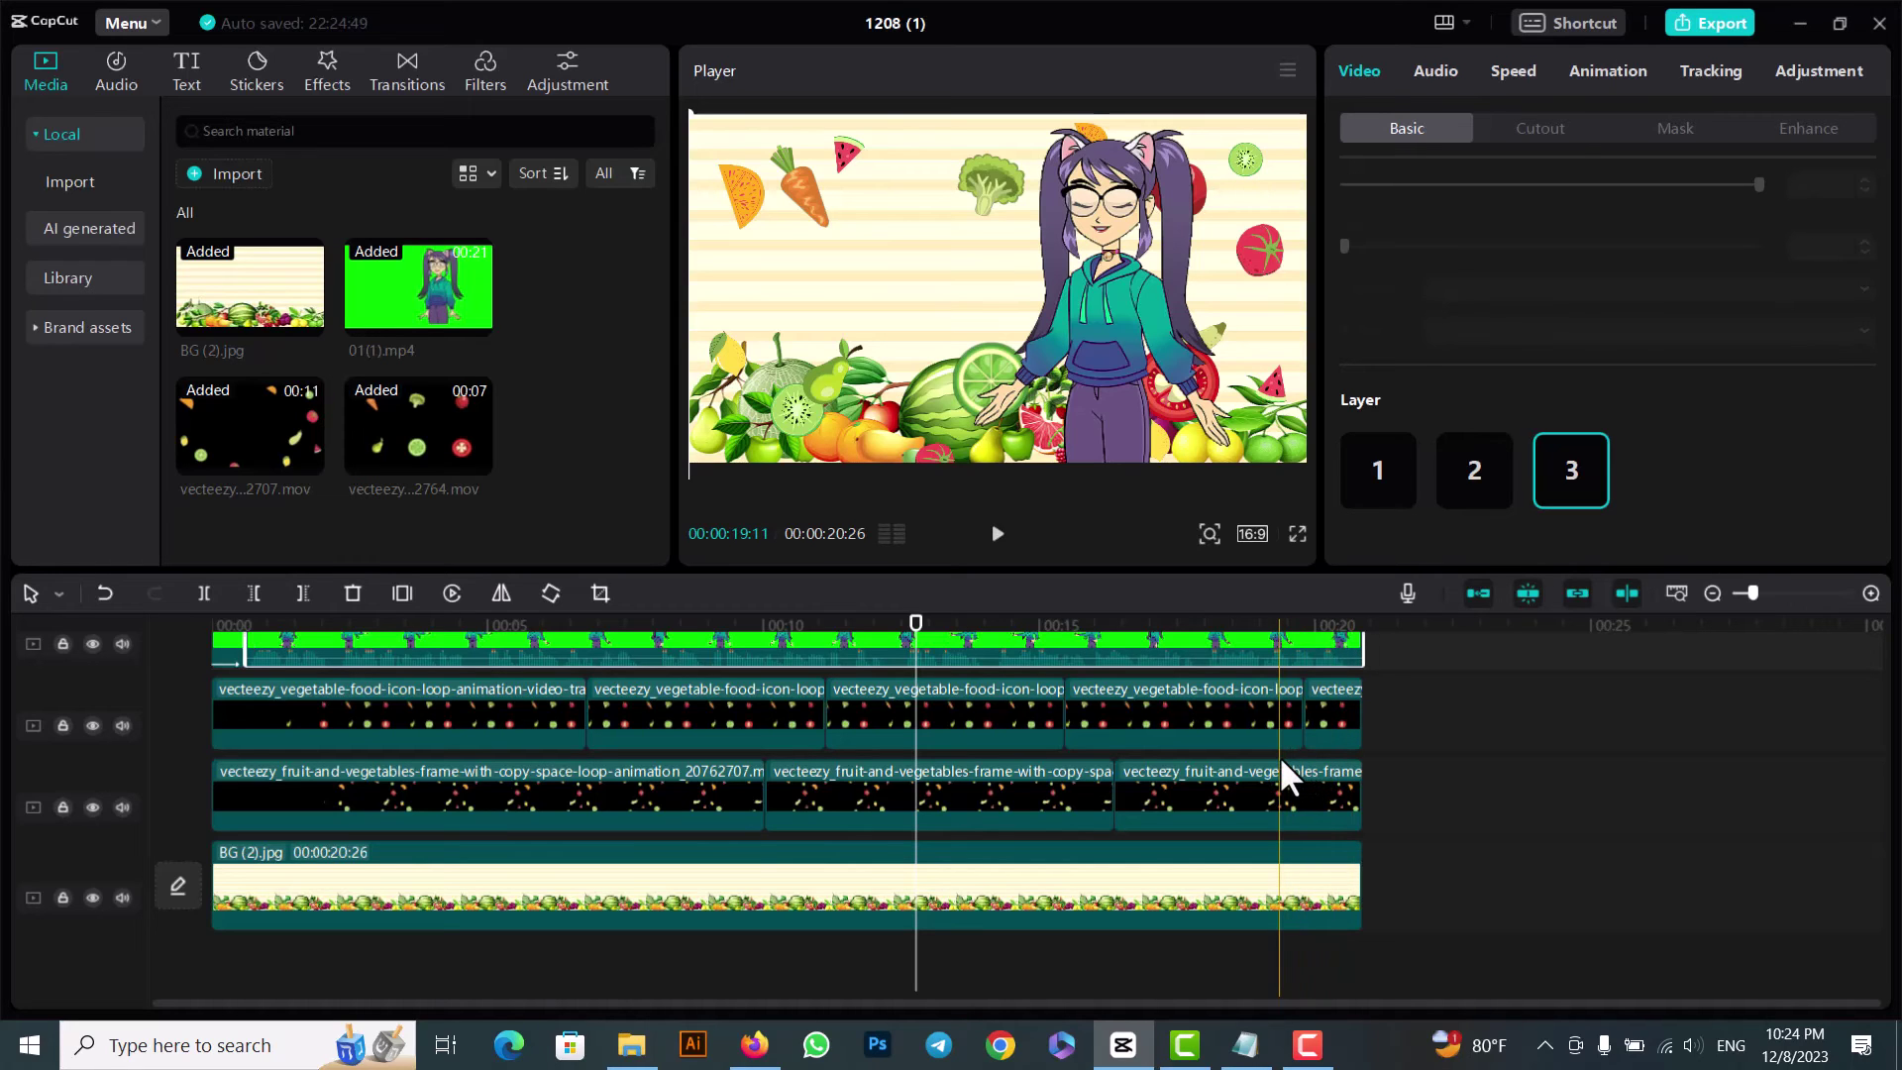
Open the export settings for the finished video.
click(1729, 22)
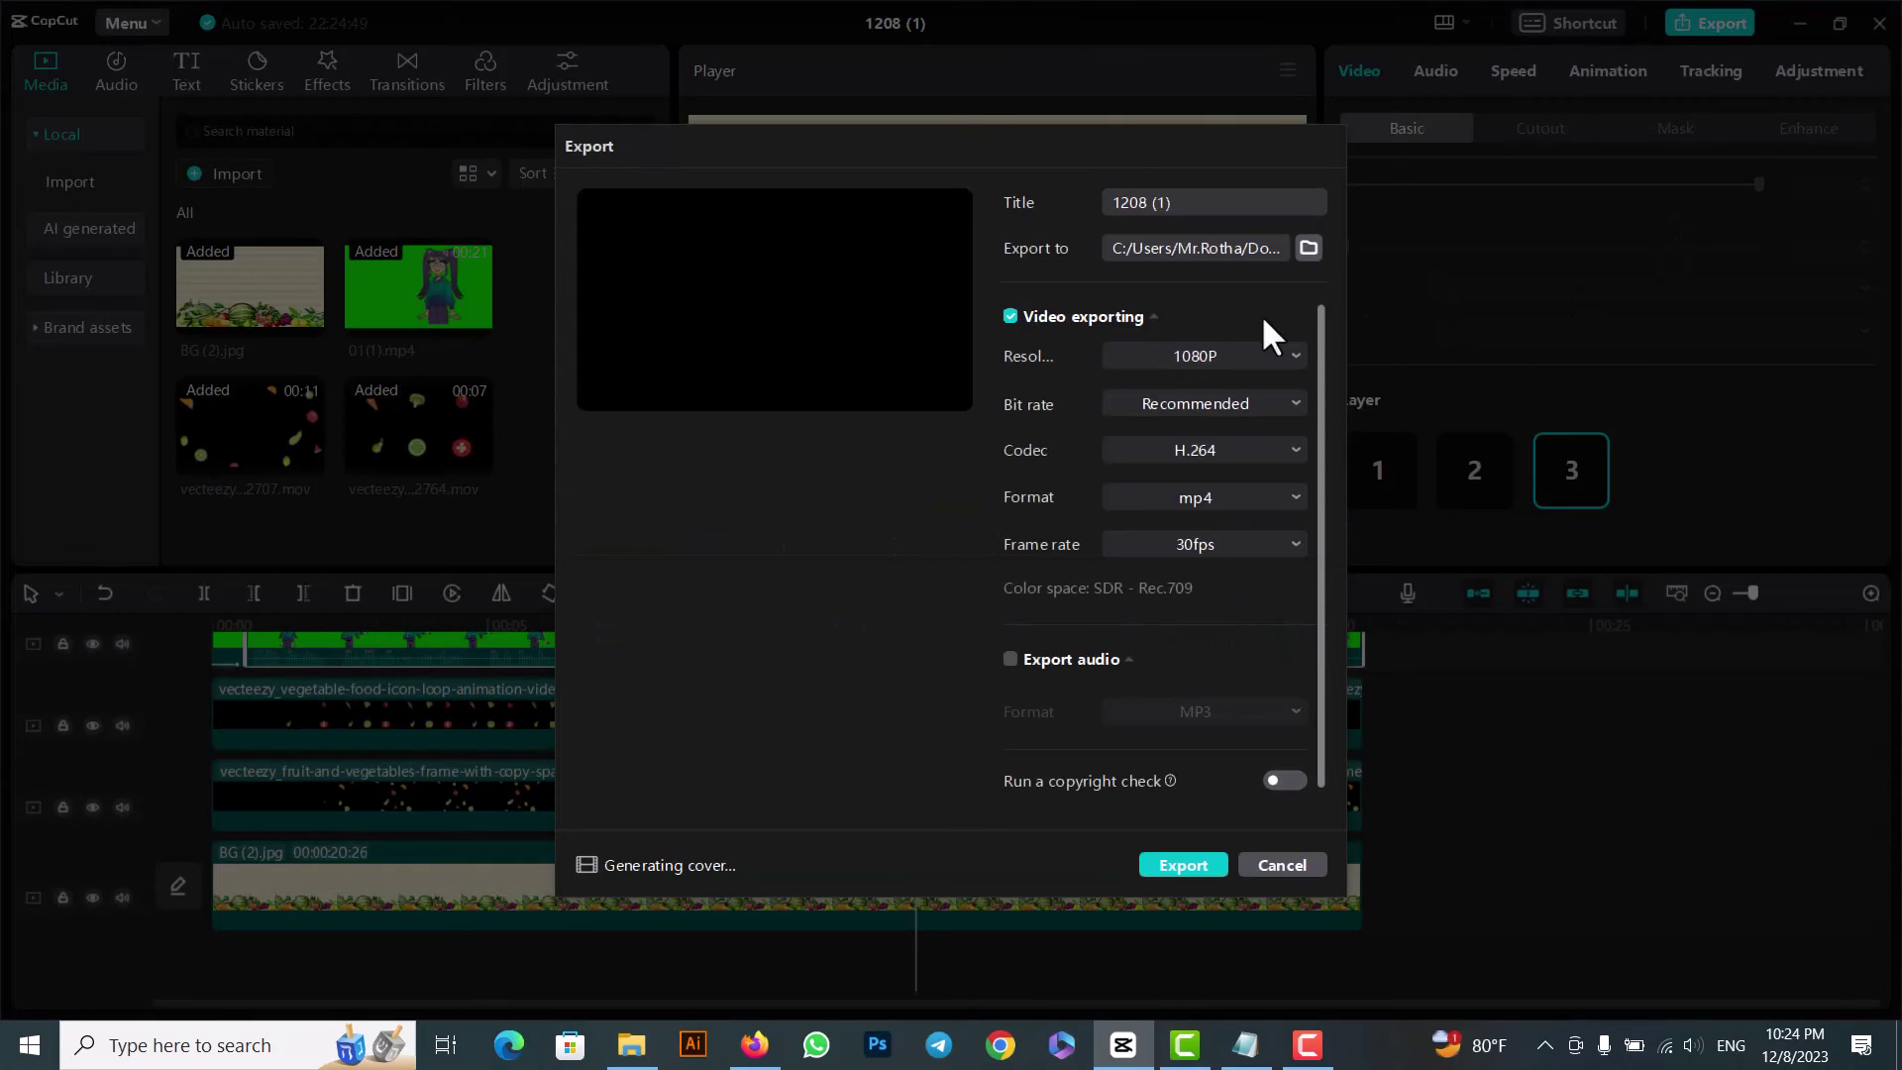